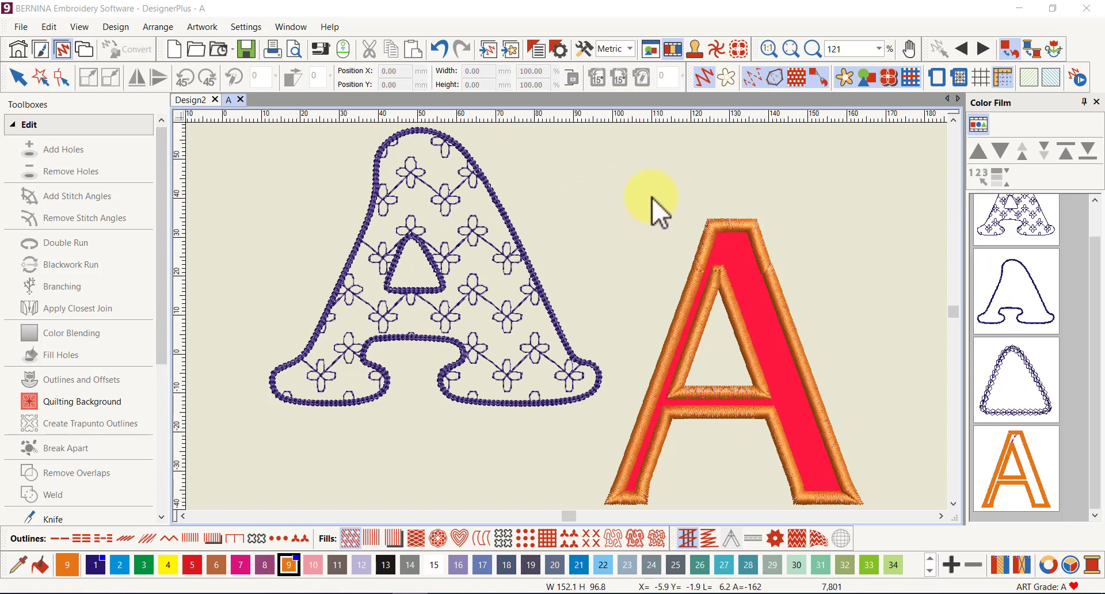
- Browse the Toolboxes panel, viewing the Appliqué tools and then the Edit tools
left_click(737, 261)
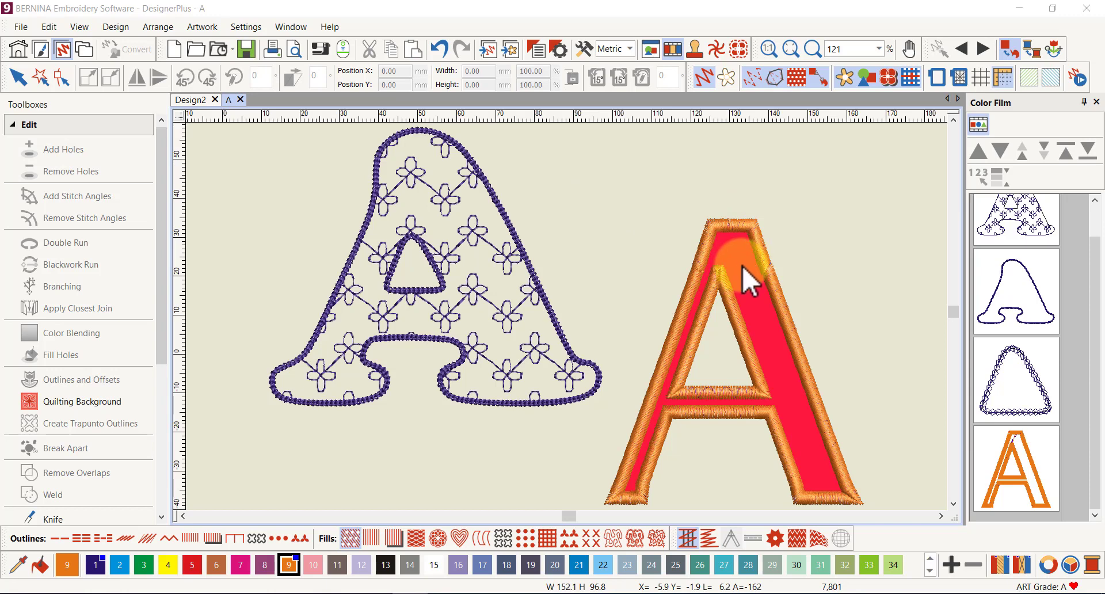
left_click(726, 245)
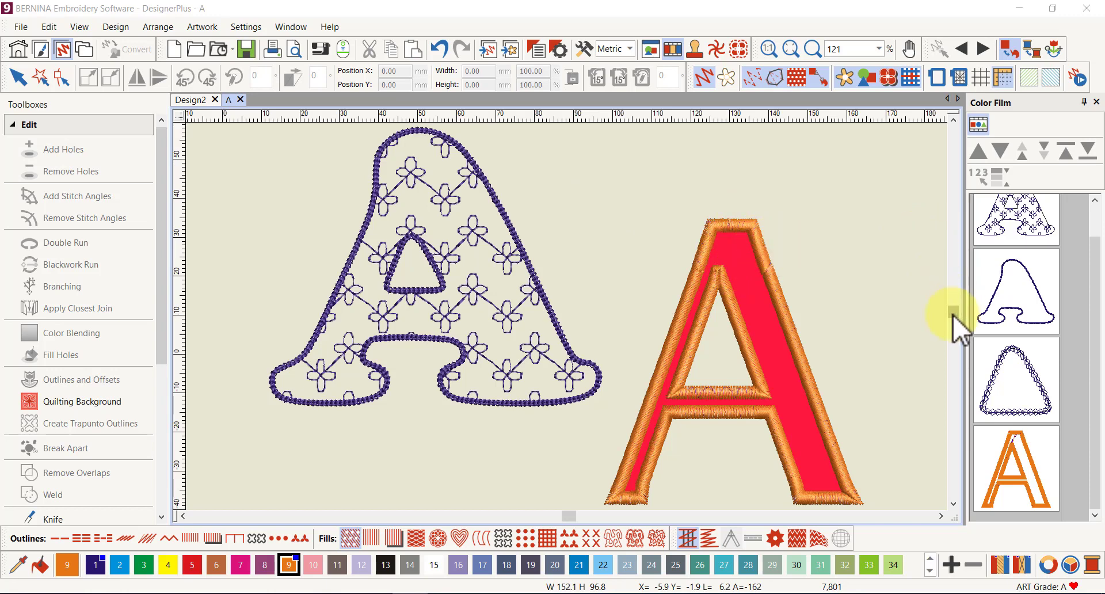
scroll(953, 314, "down", 3)
scroll(953, 315, "up", 2)
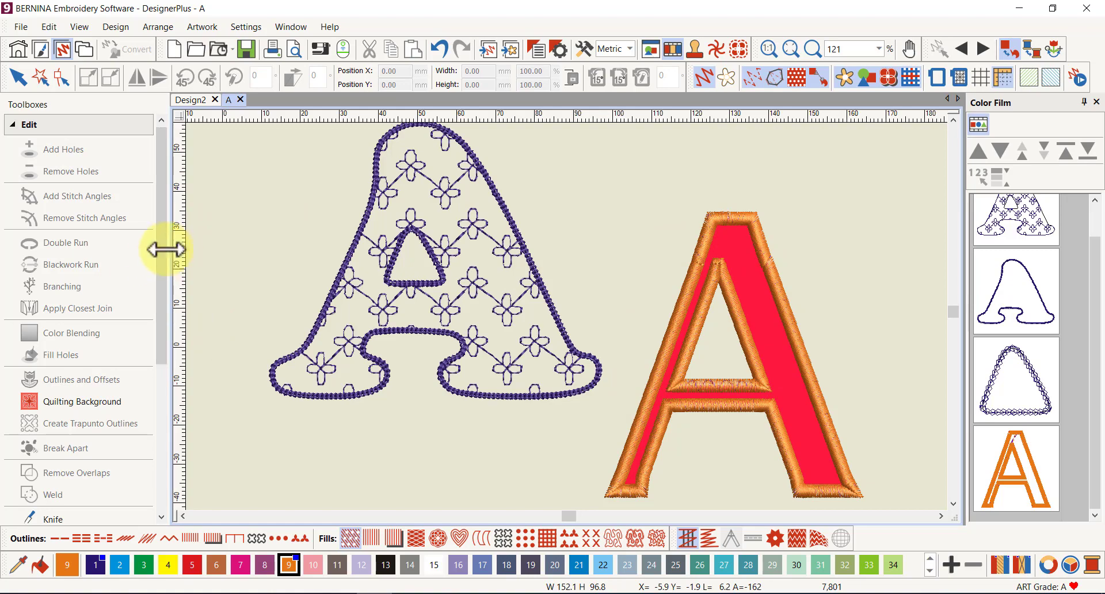
left_click_drag(162, 250, 159, 400)
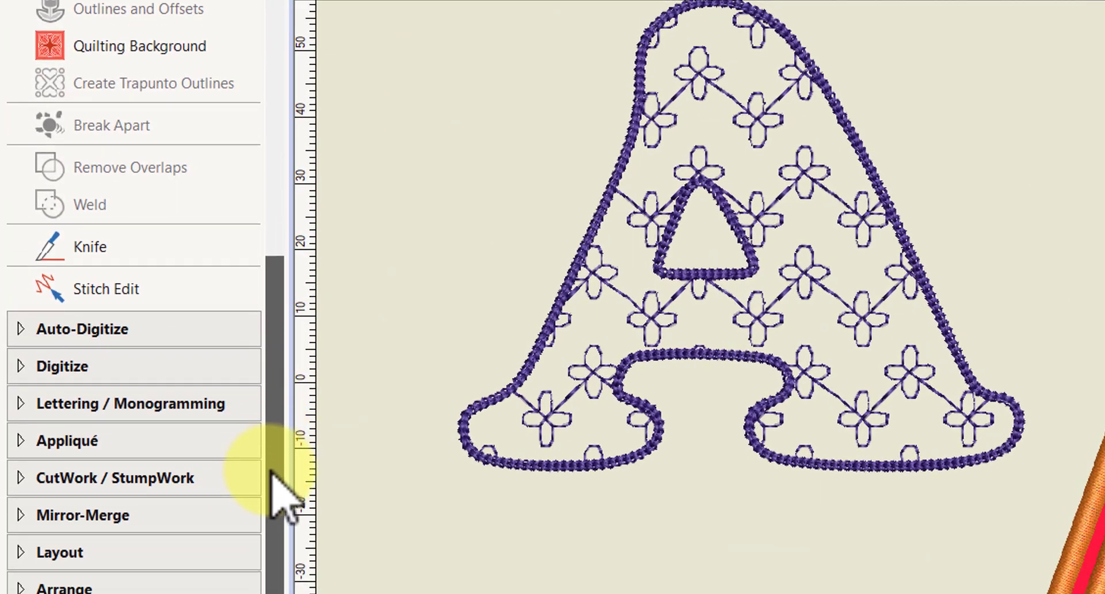
left_click_drag(271, 470, 277, 479)
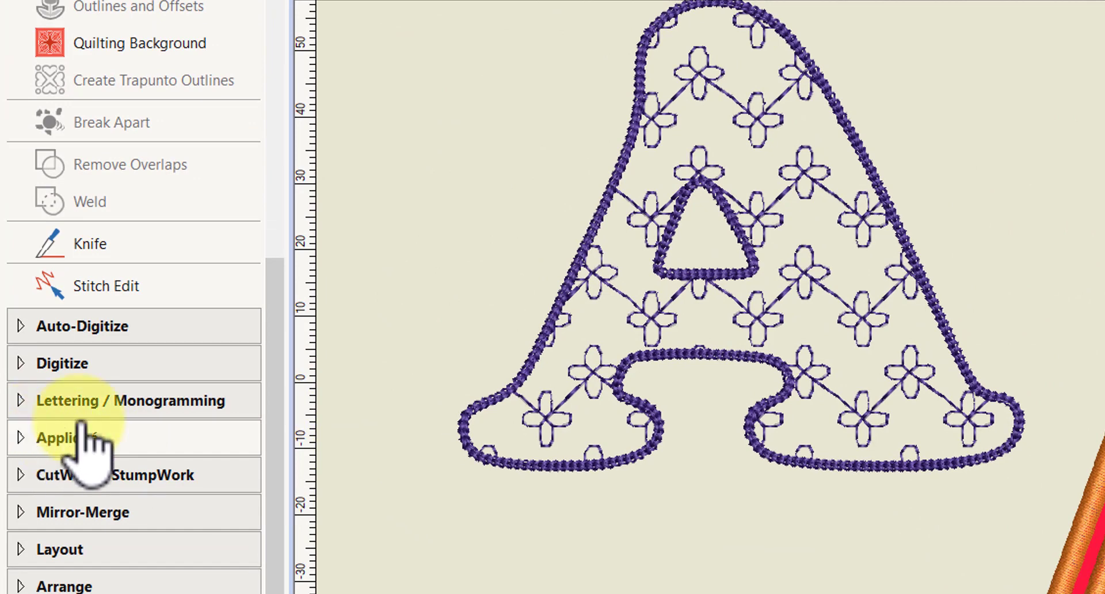
left_click(21, 437)
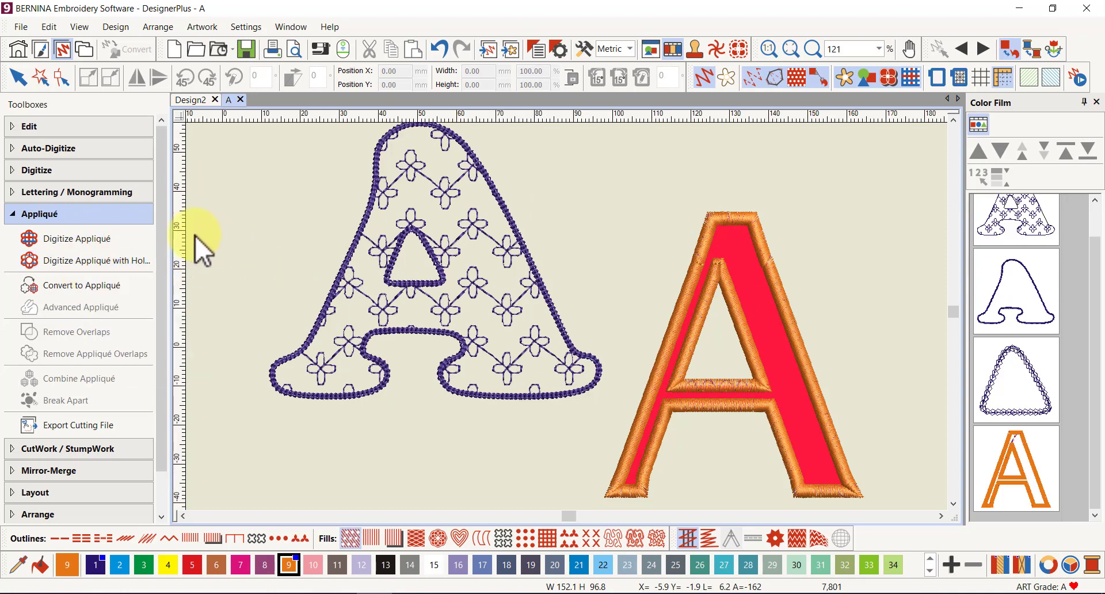
mouse_move(162, 217)
left_mouse_down()
mouse_move(164, 254)
mouse_move(161, 217)
left_mouse_up()
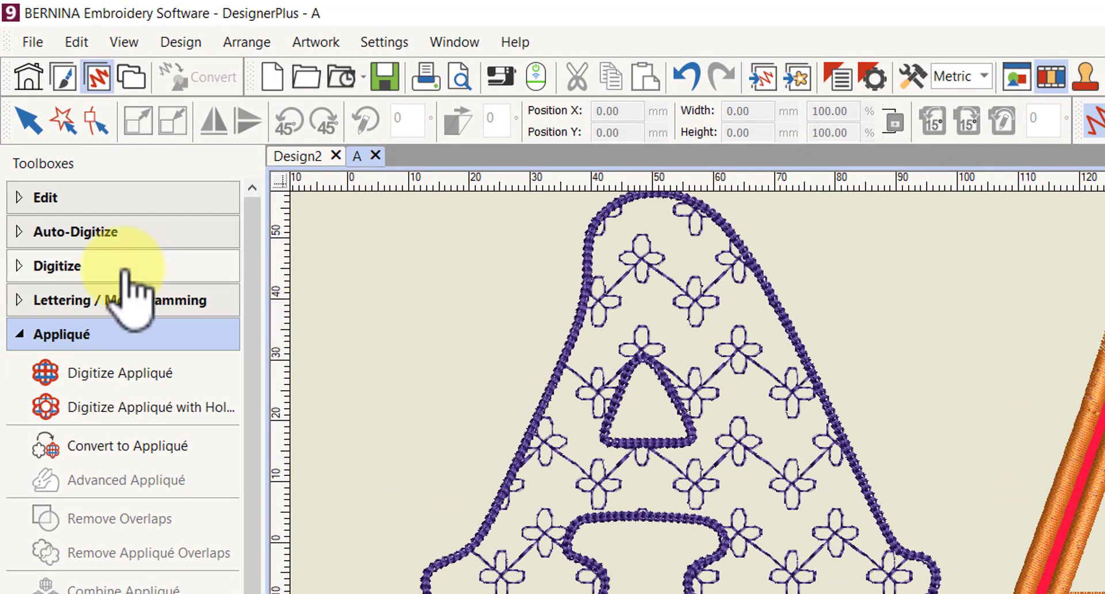
left_click(52, 151)
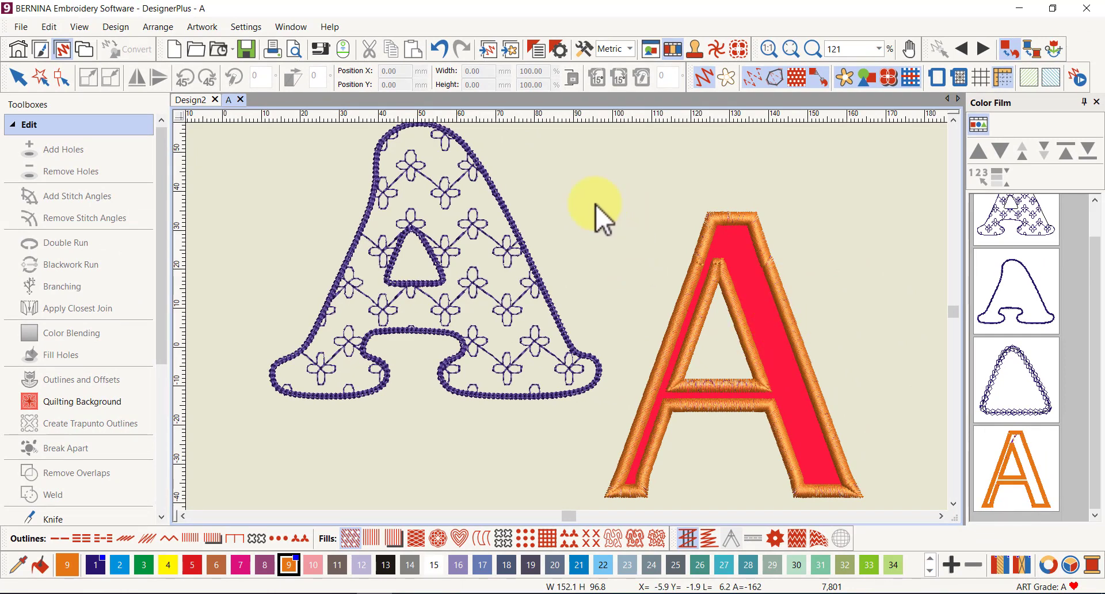
- Switch to the empty Design2 and expand the Lettering / Monogramming toolbox
left_click(191, 100)
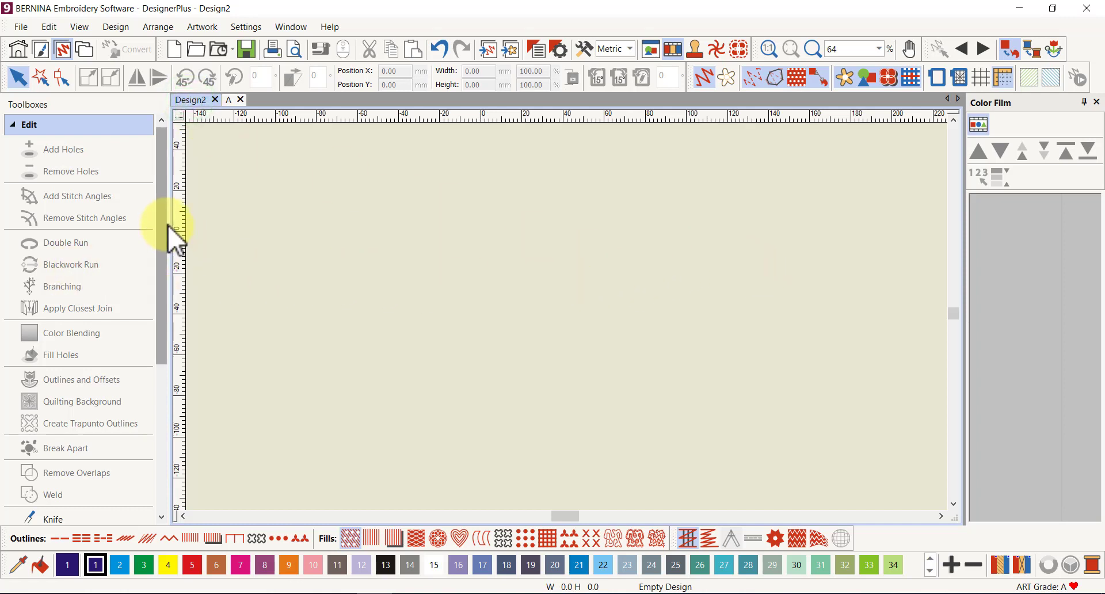
left_click_drag(164, 226, 164, 338)
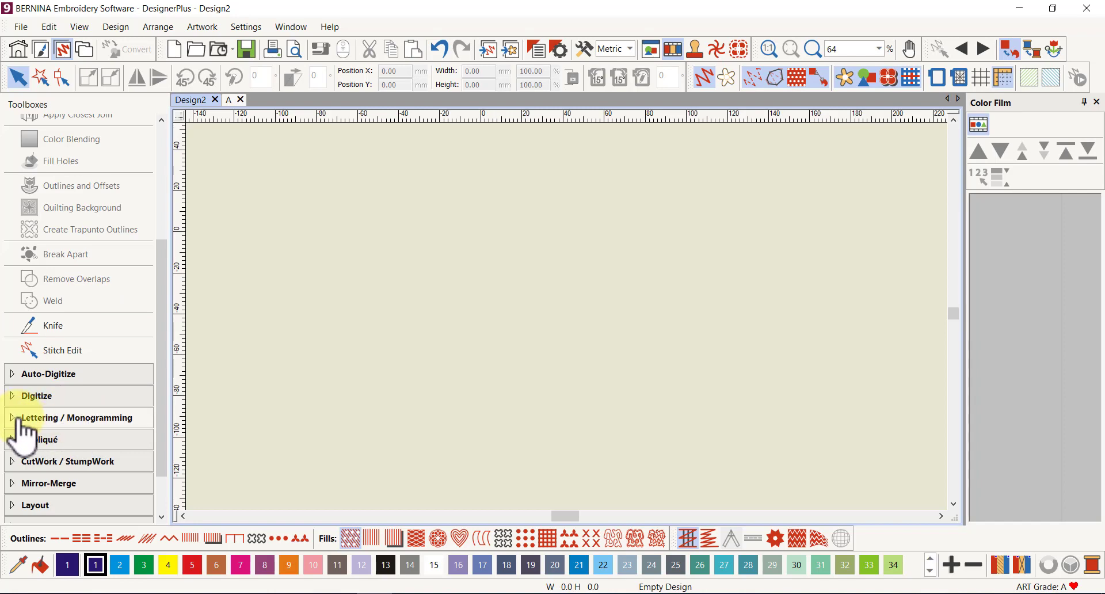
left_click(38, 418)
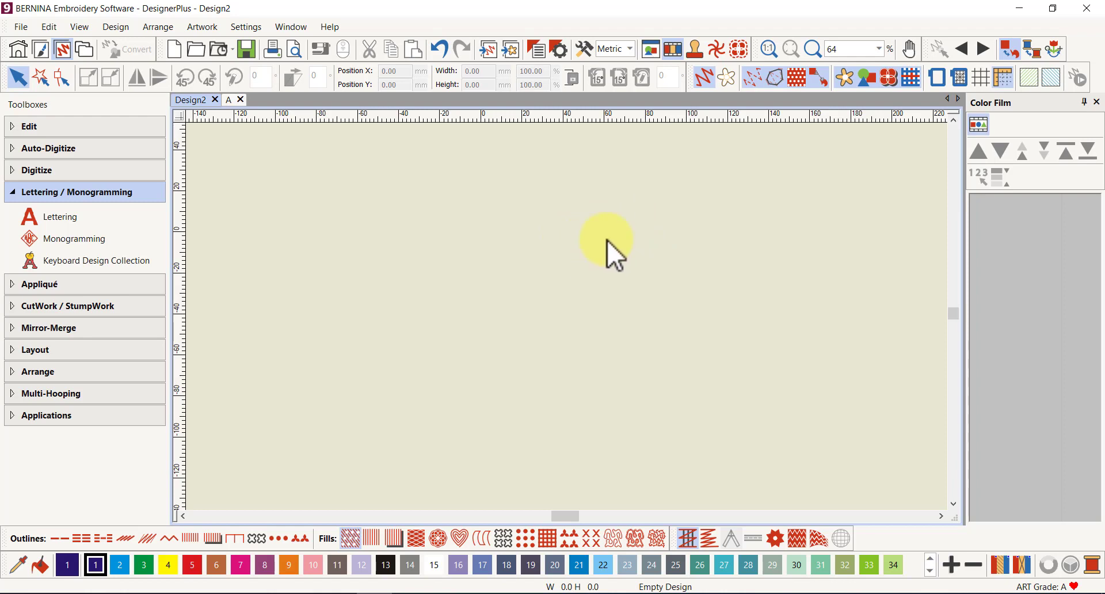
- Define lettering as the letter A in London font at 70 mm height
right_click(68, 221)
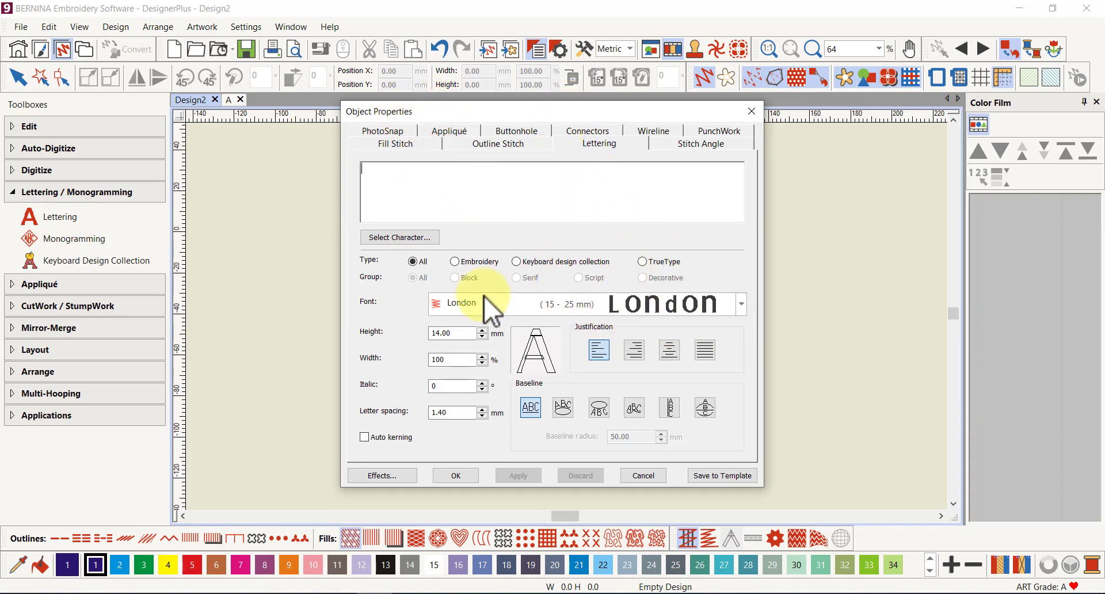
left_click(741, 304)
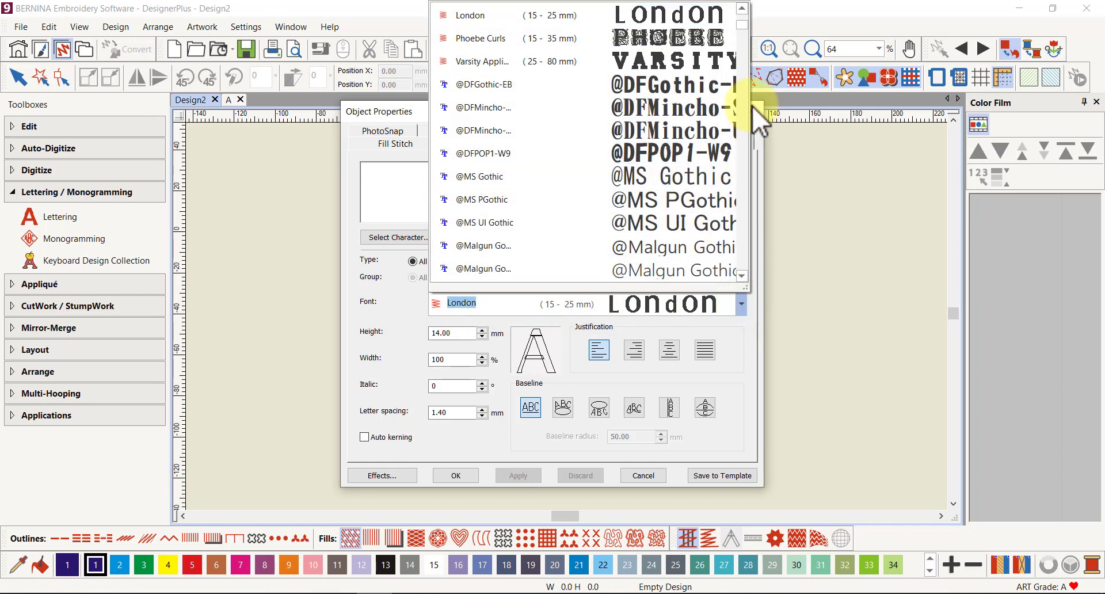
scroll(742, 25, "up", 1)
scroll(744, 25, "up", 5)
scroll(744, 19, "up", 2)
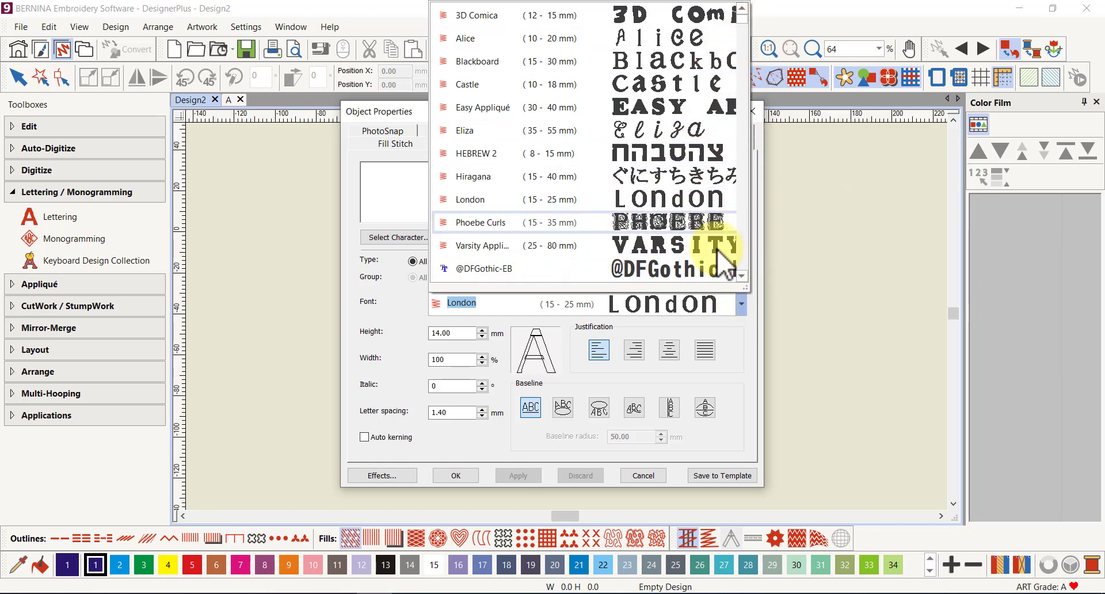
left_click(843, 243)
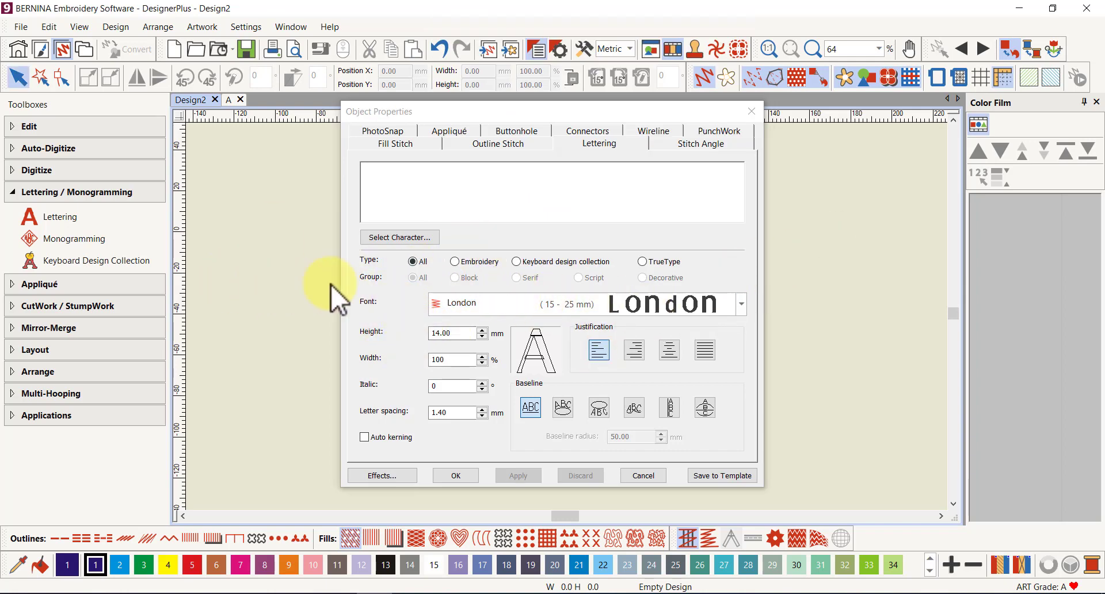
double_click(459, 332)
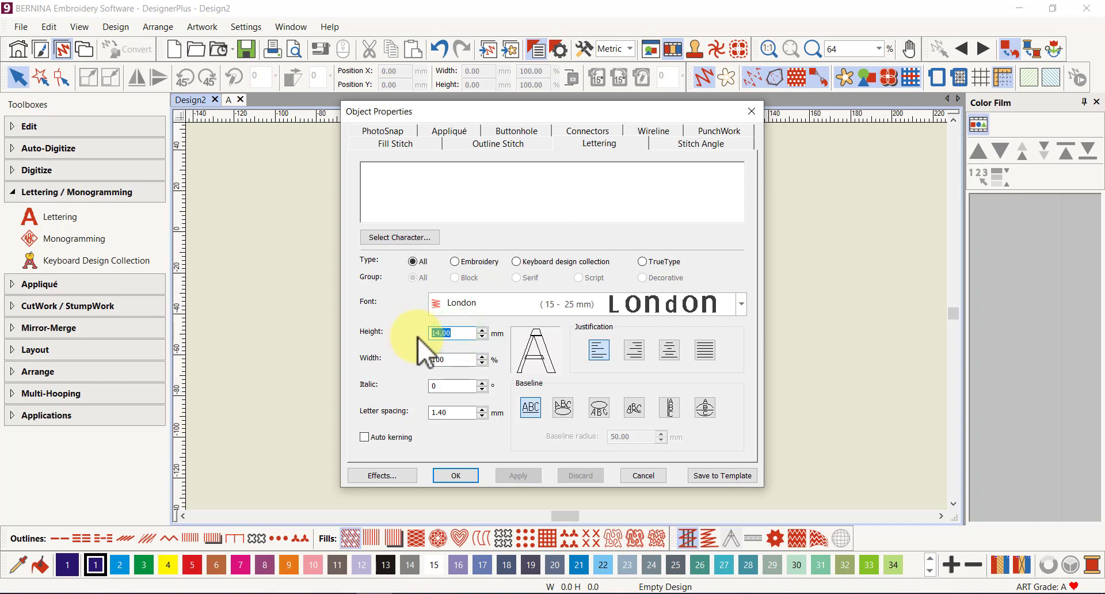
type("70")
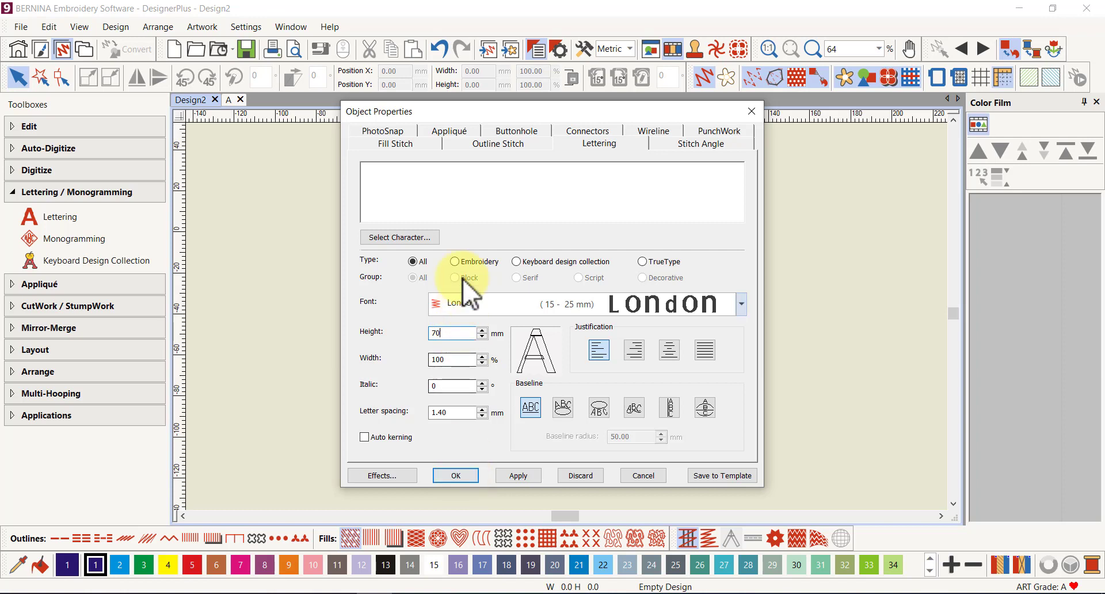
left_click(382, 173)
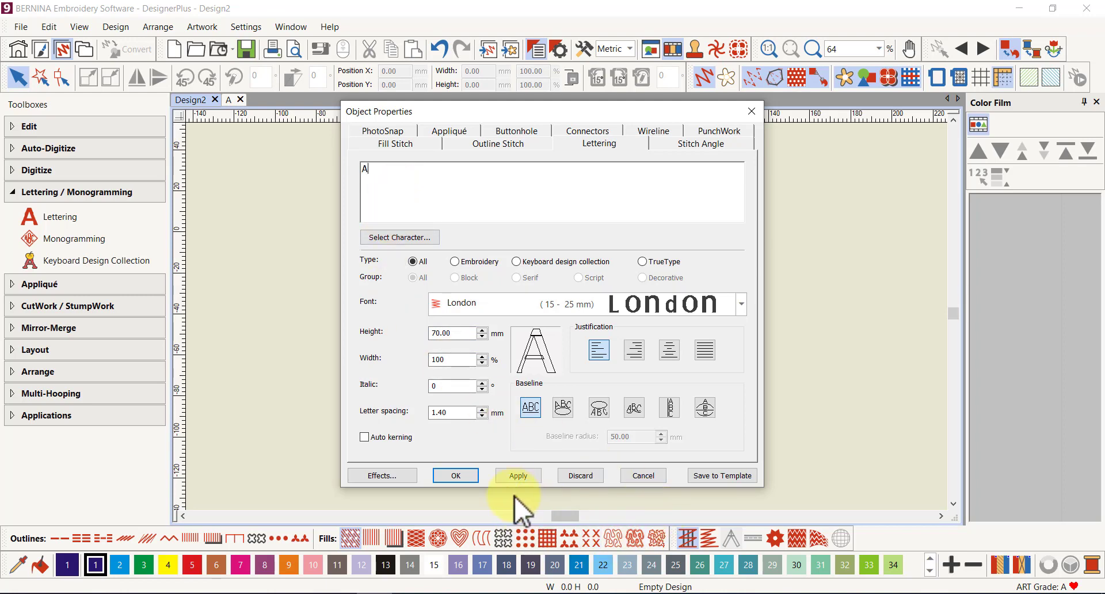
left_click(456, 475)
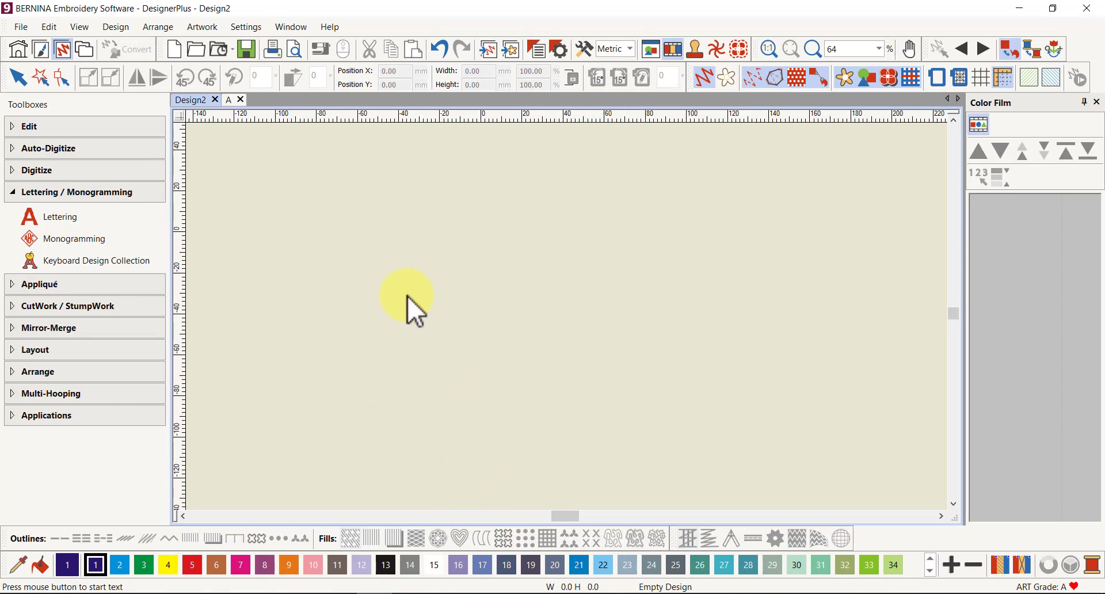
- Place the London A on the Design2 canvas and list it as an object in Color Film
left_click(410, 293)
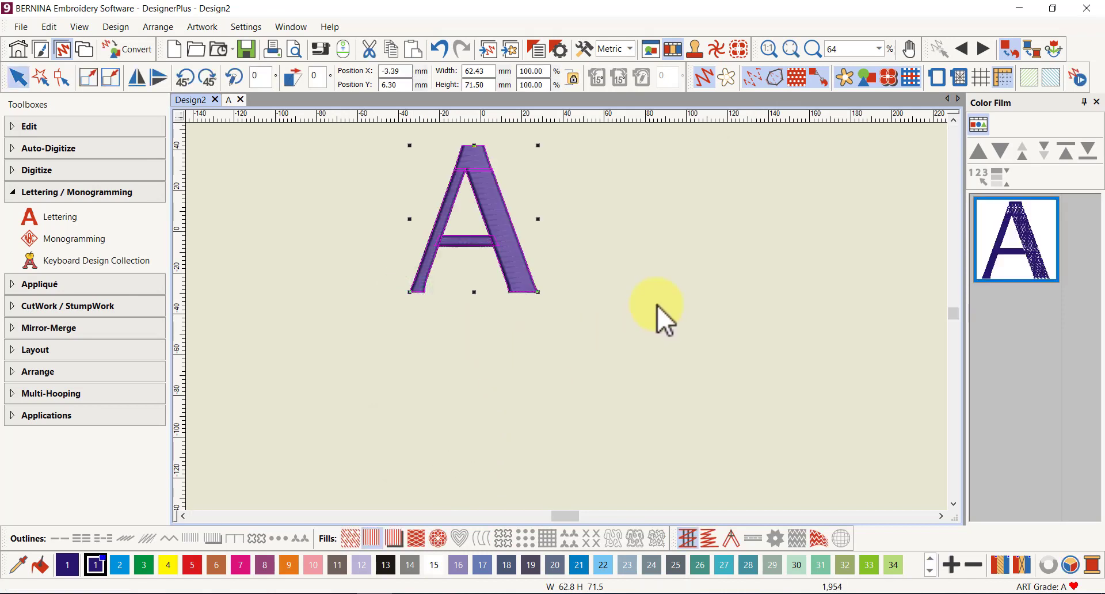
left_click(980, 125)
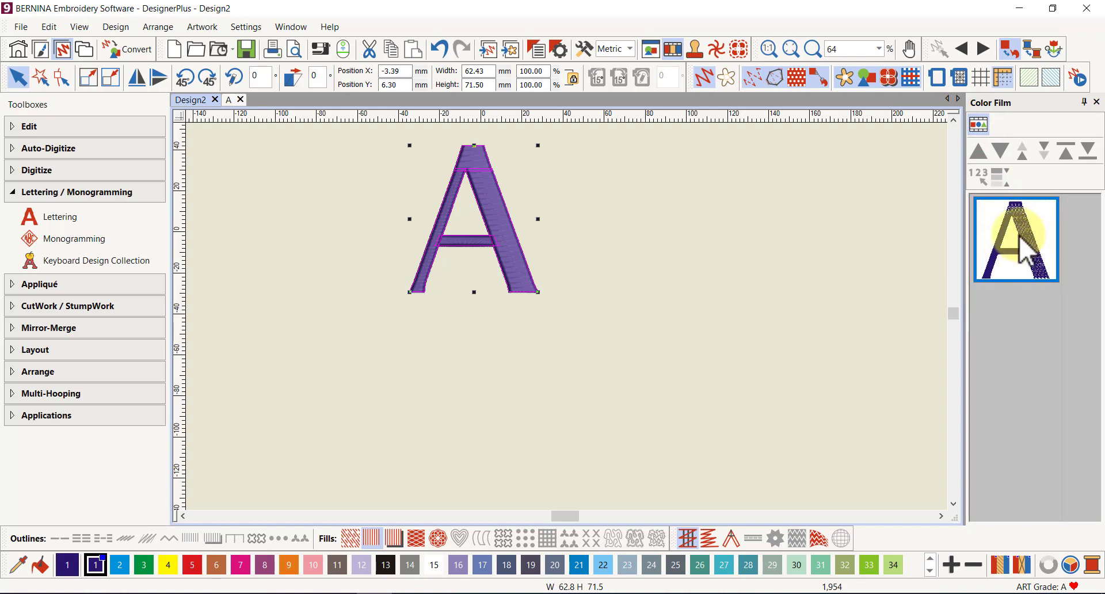
right_click(1019, 237)
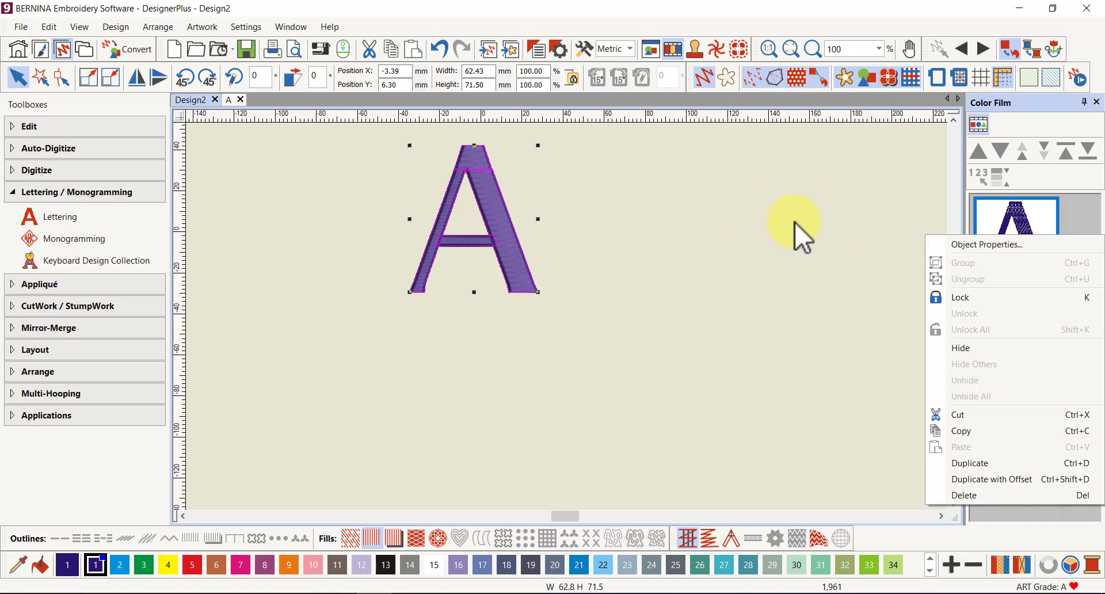
- Select the letter A in Color Film and Break Apart it into separate objects
left_click(835, 204)
left_click(998, 253)
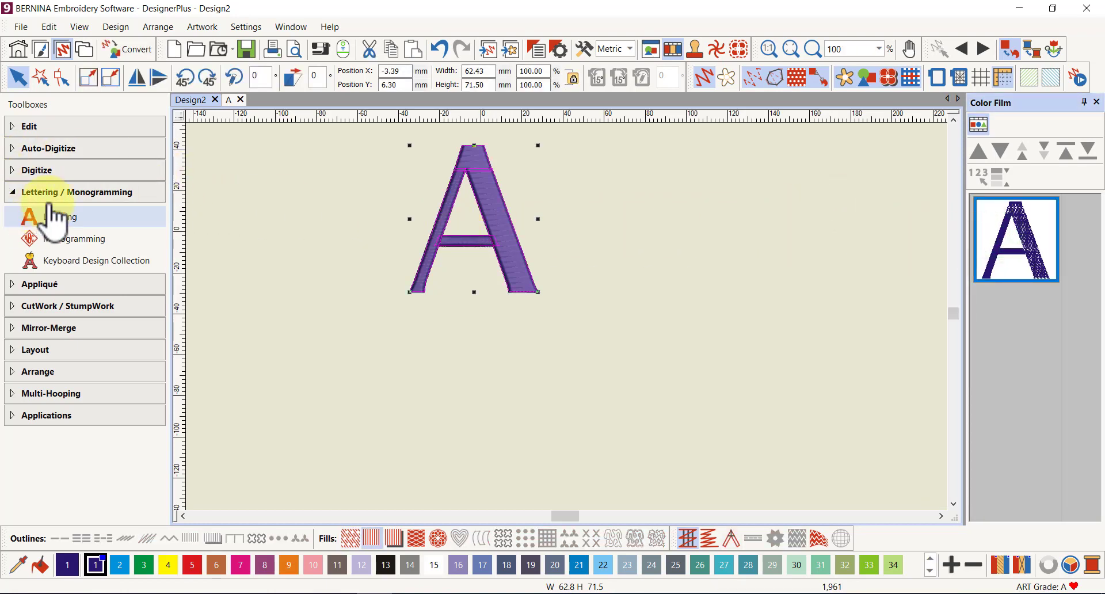
left_click(29, 125)
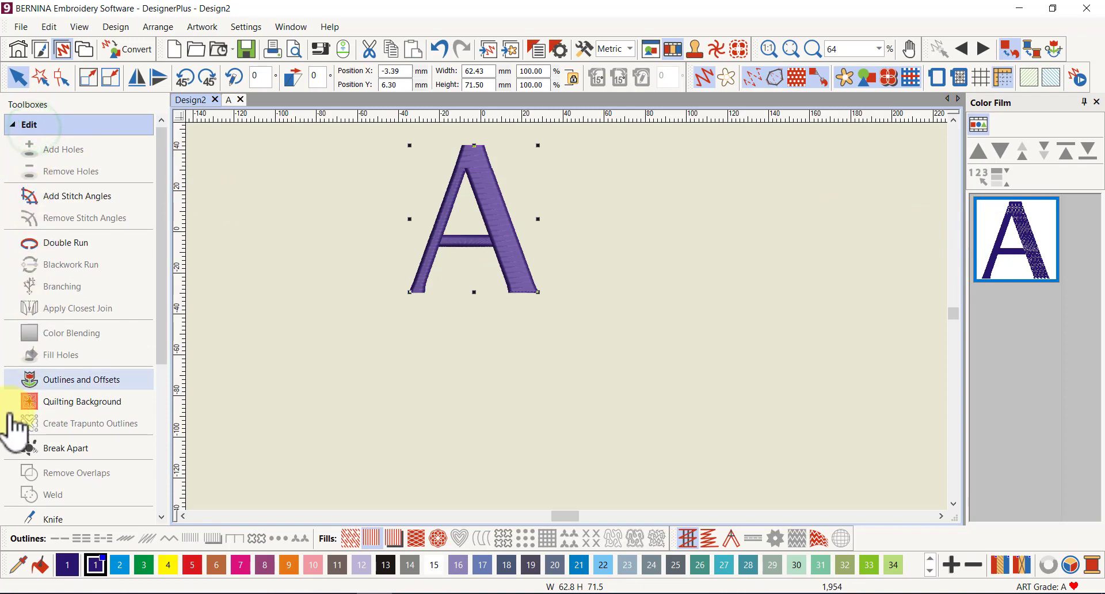
left_click(60, 452)
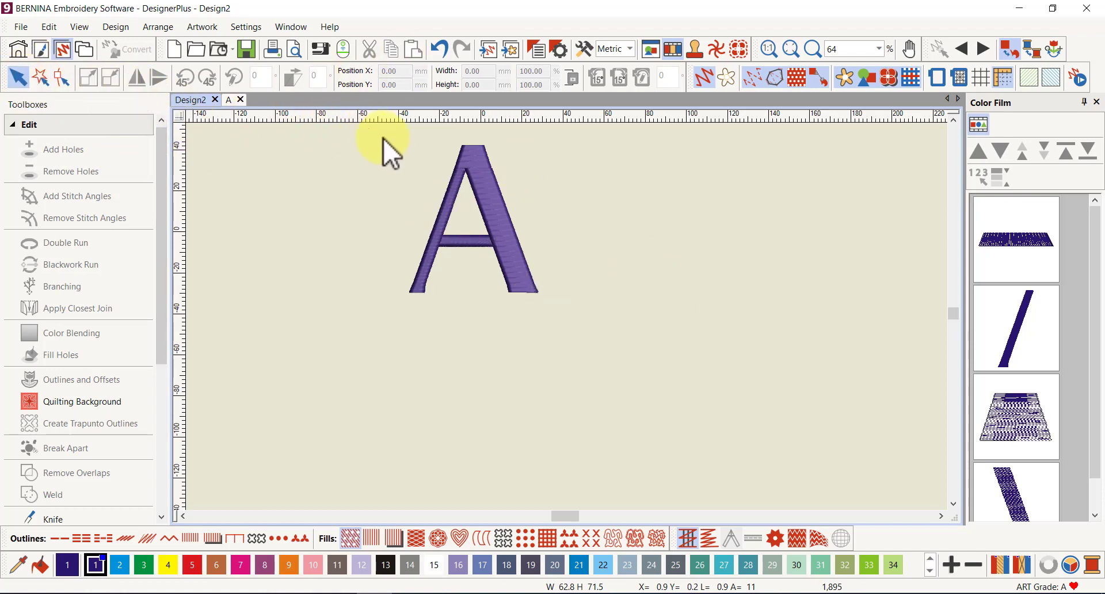
- Select all parts of the A with Ctrl+A, weld them into one shape, and zoom in
key("ctrl+a")
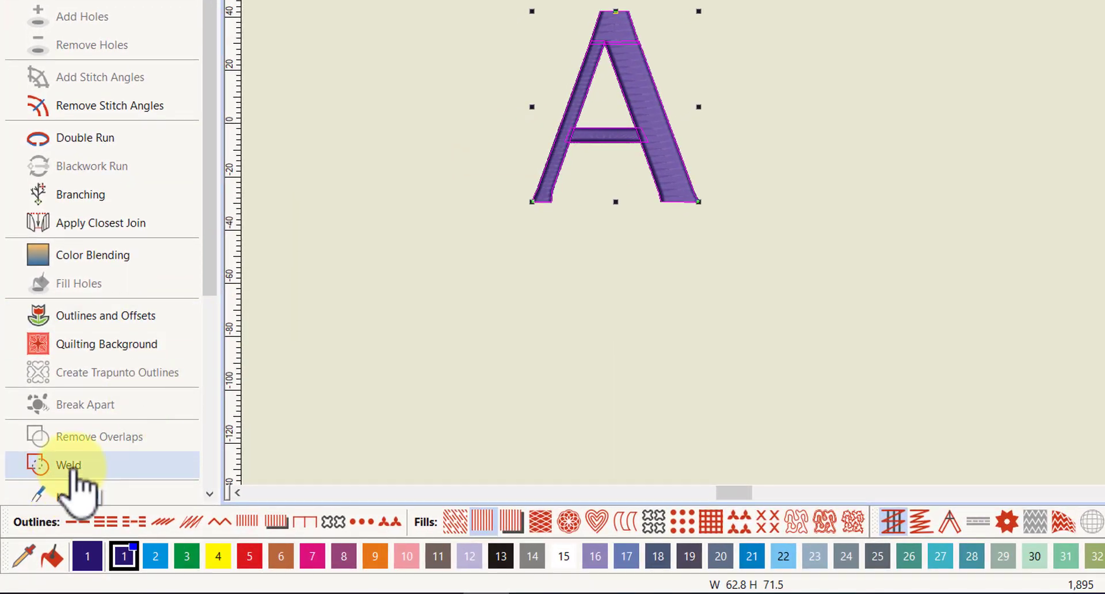
left_click(72, 466)
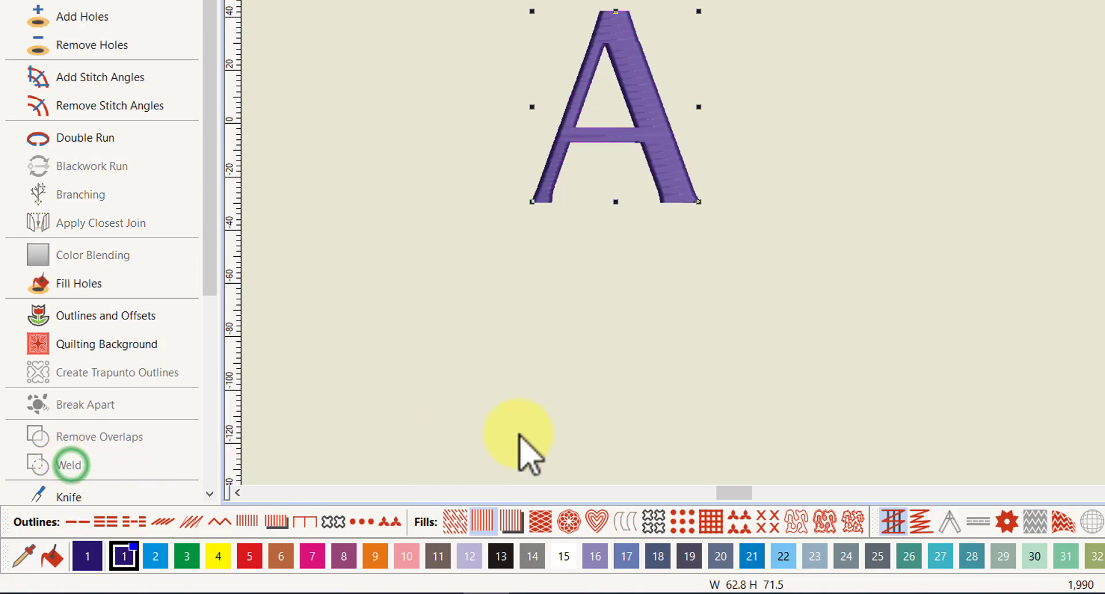
scroll(629, 111, "up", 3)
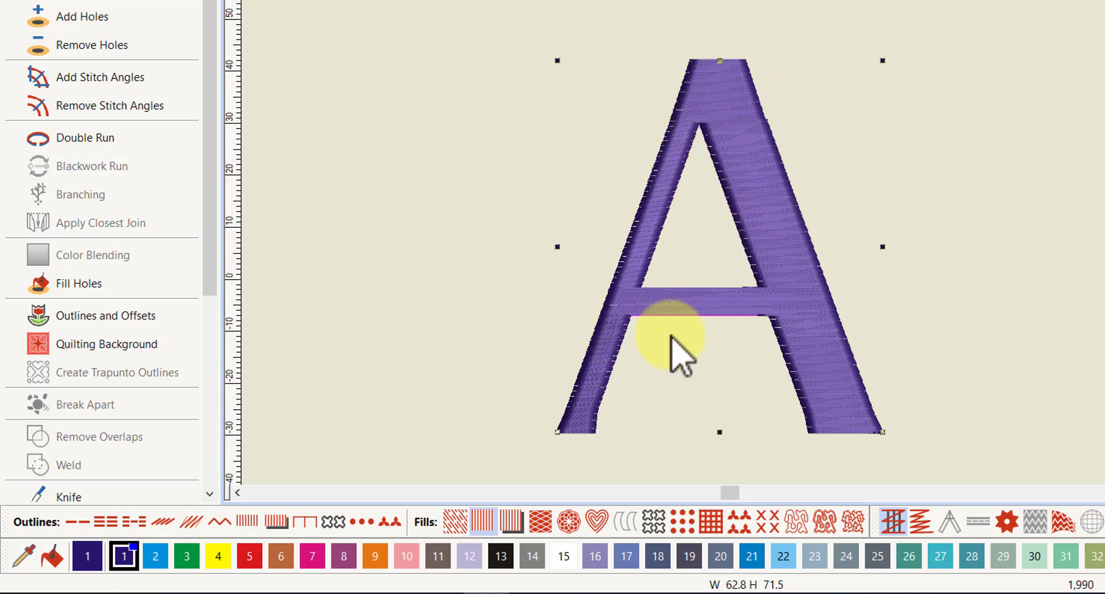
- Turn the welded A into an appliqué with holes and open its Object Properties
left_click(721, 120)
mouse_move(722, 120)
left_mouse_down()
mouse_move(752, 147)
mouse_move(713, 95)
left_mouse_up()
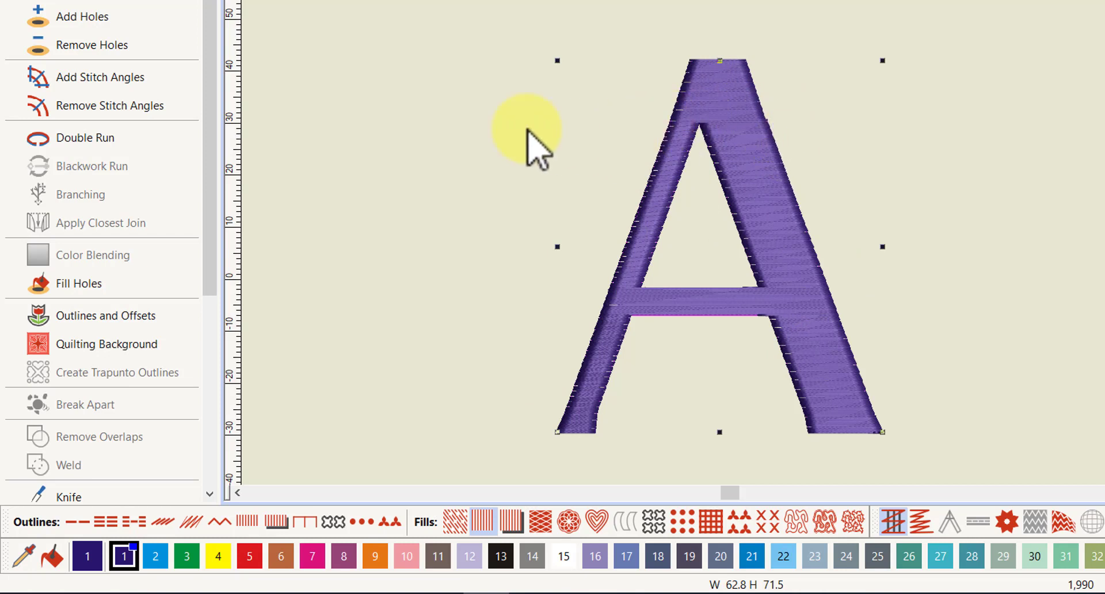
left_click_drag(211, 133, 203, 294)
left_click(26, 380)
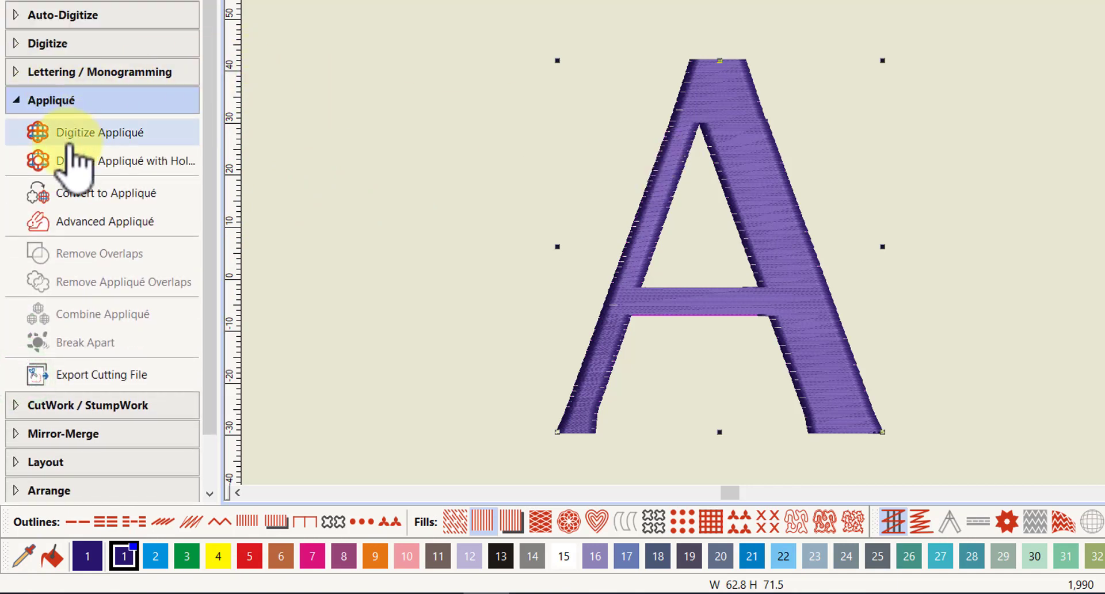
left_click(92, 164)
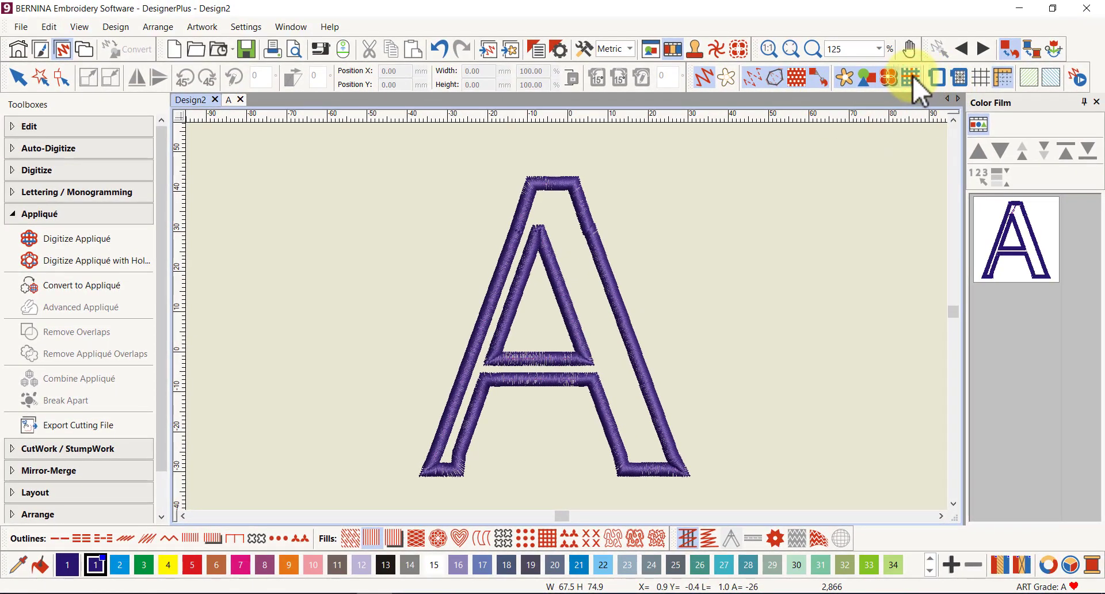
left_click(909, 78)
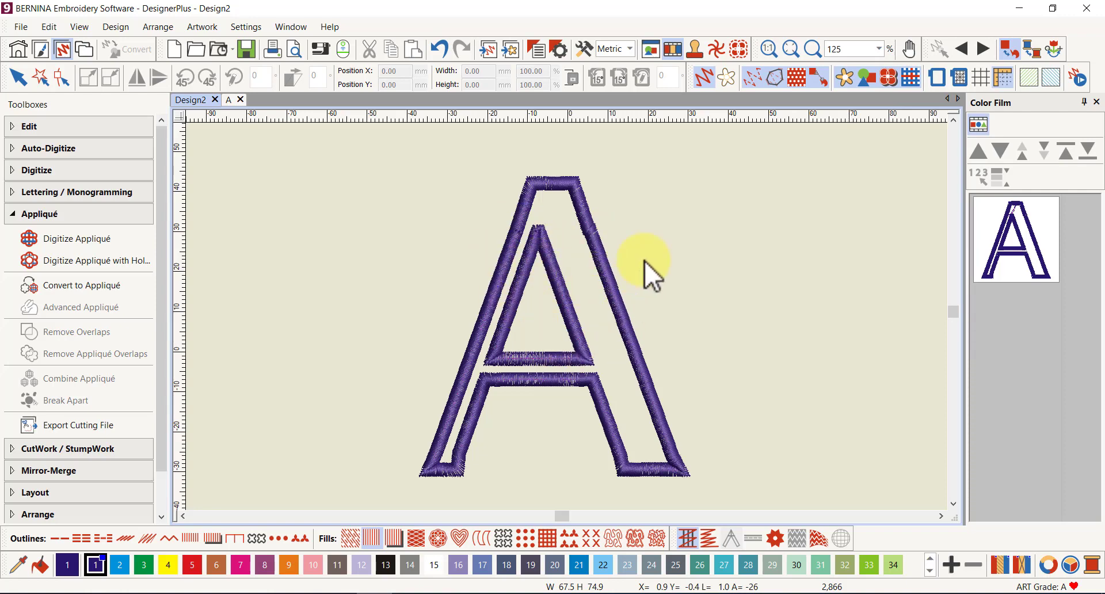
- Review the A's placement, tackdown and cover settings on the Appliqué tab, closing without changes
left_click(537, 49)
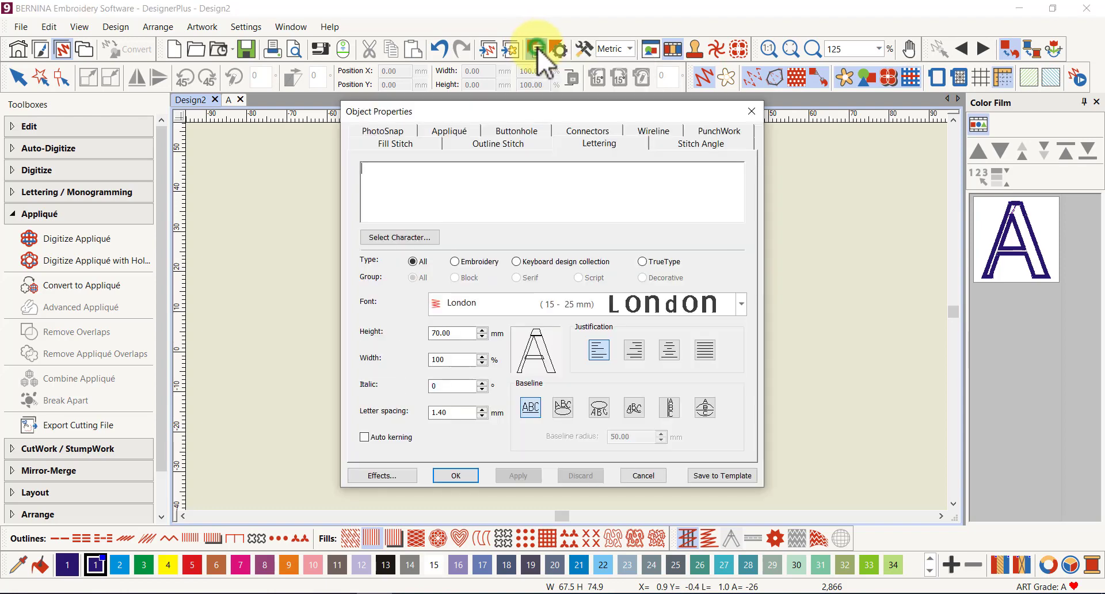
left_click(447, 132)
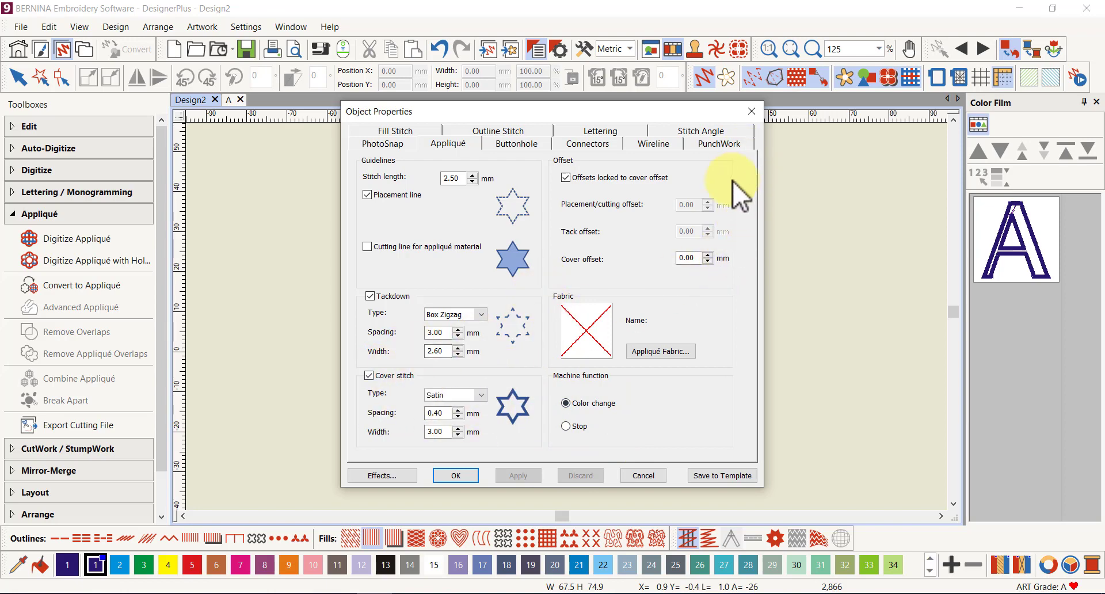
left_click(752, 111)
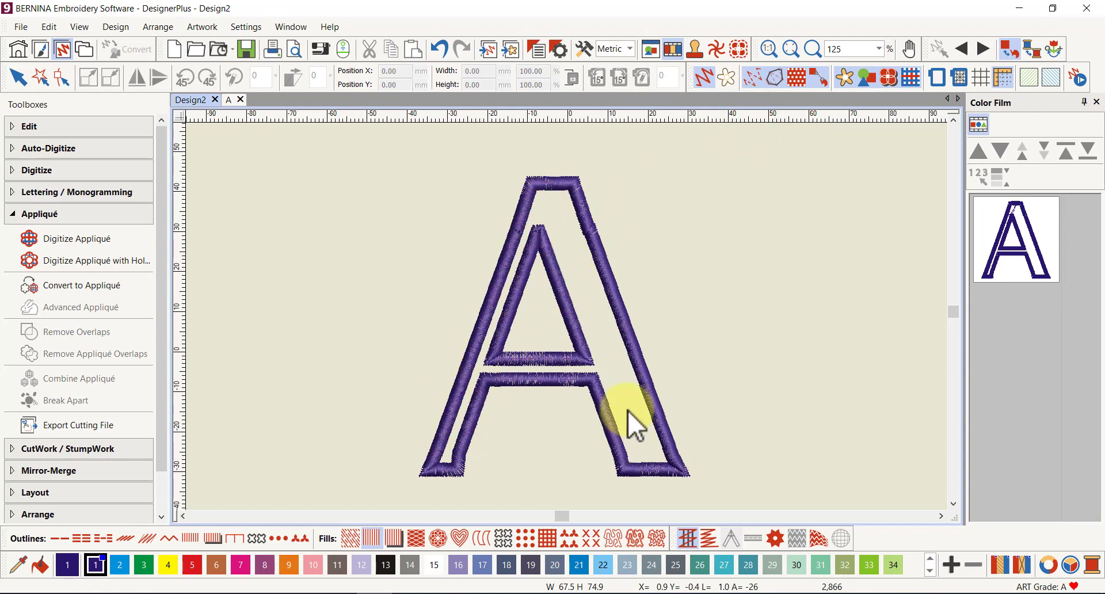
- Expand the Color Film so colours 58, 60 and 1 appear as separate stages
left_click(978, 124)
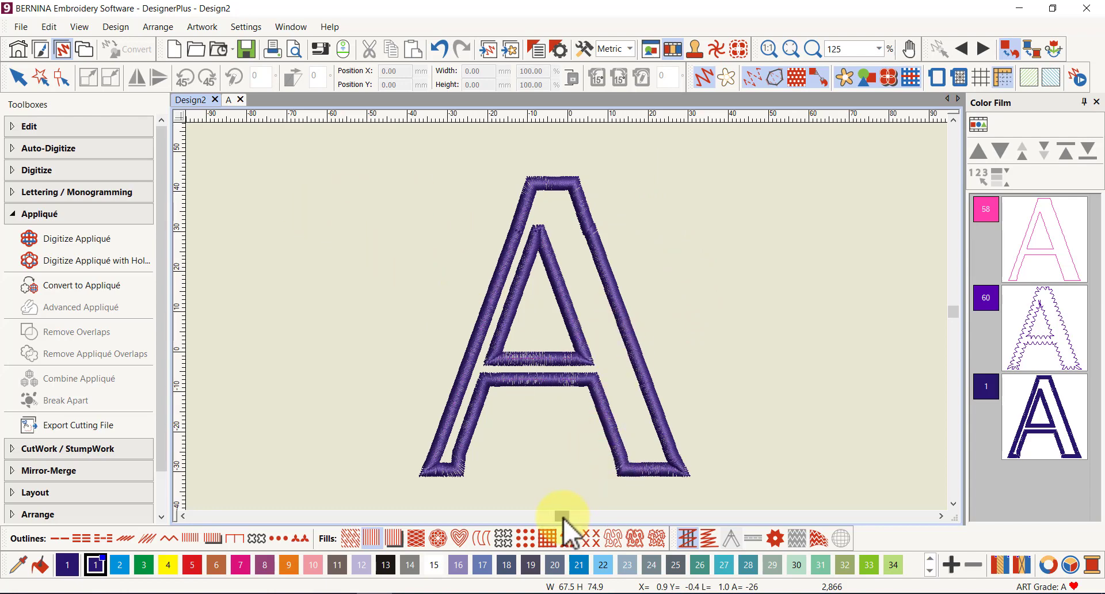
- Set up new lettering as the letter A in Cooper Black at 70 mm height
left_click_drag(566, 517, 556, 519)
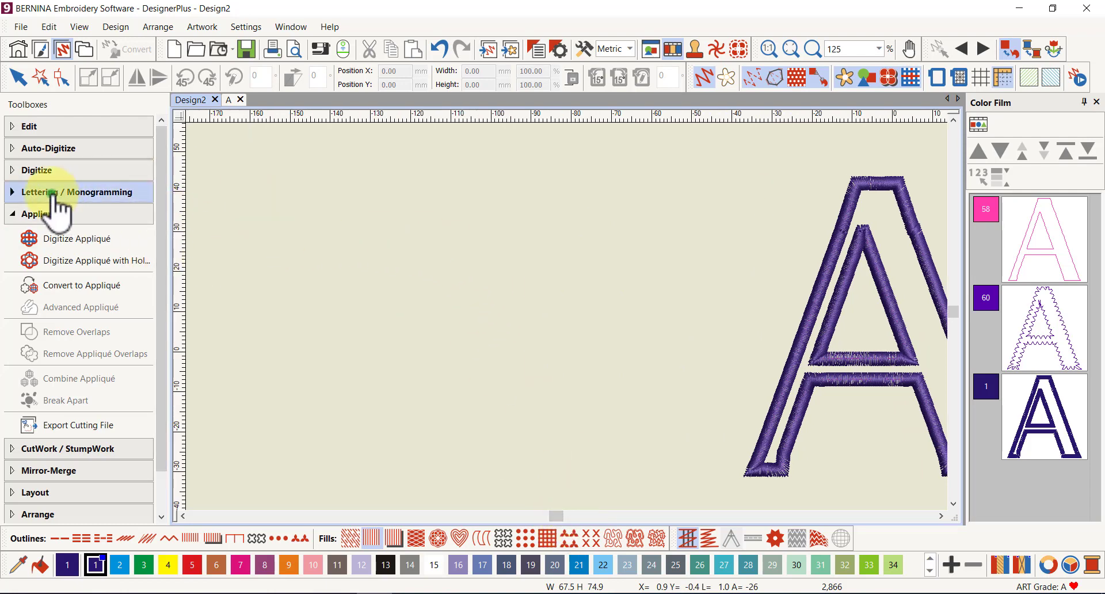
left_click(53, 195)
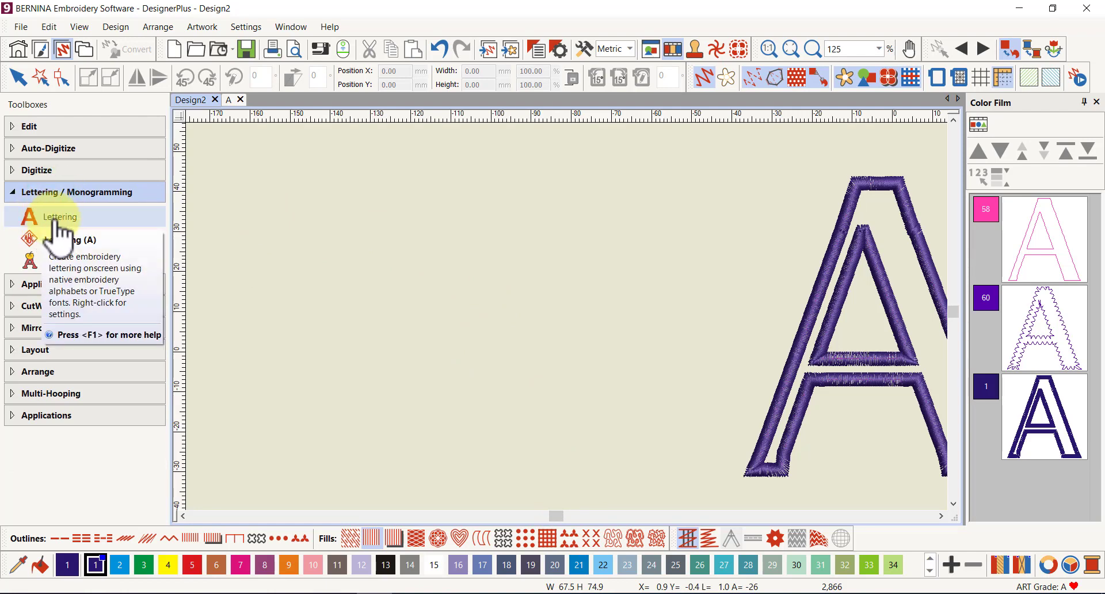
right_click(56, 220)
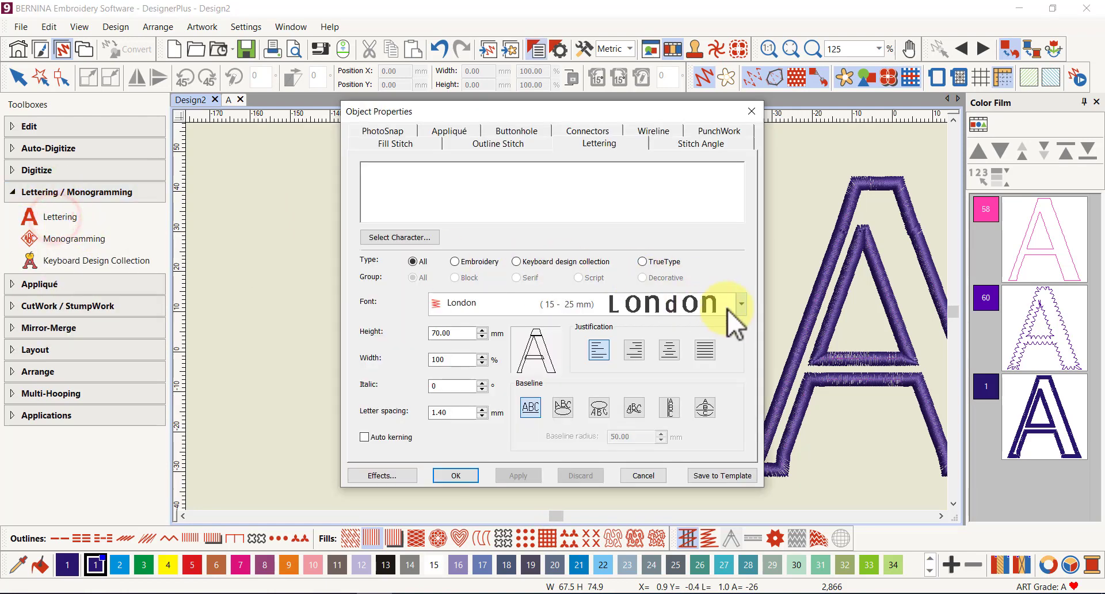
left_click(741, 304)
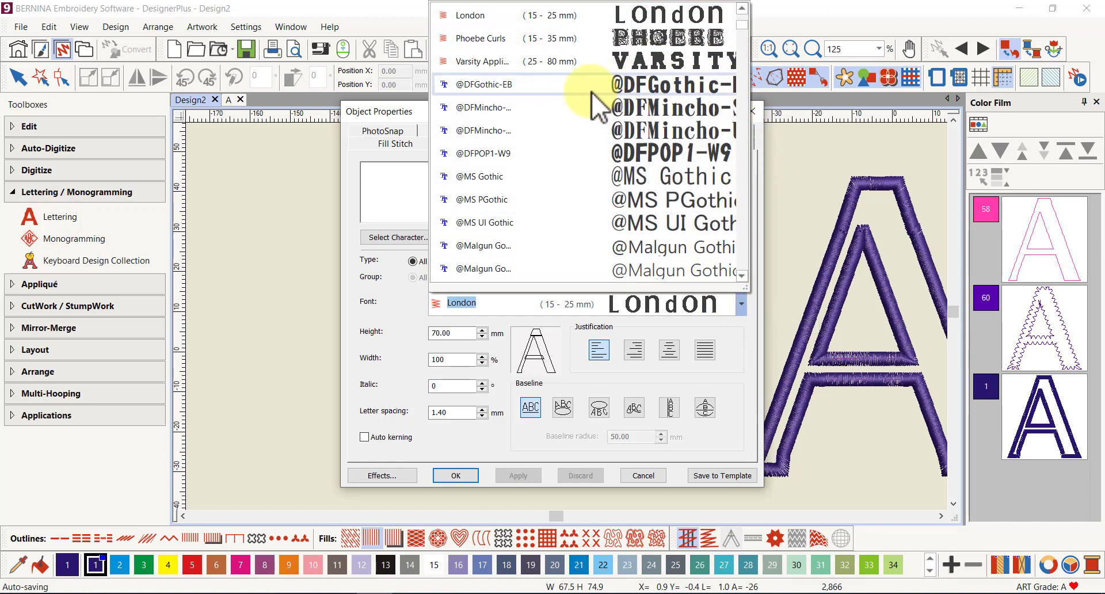
scroll(575, 86, "up", 3)
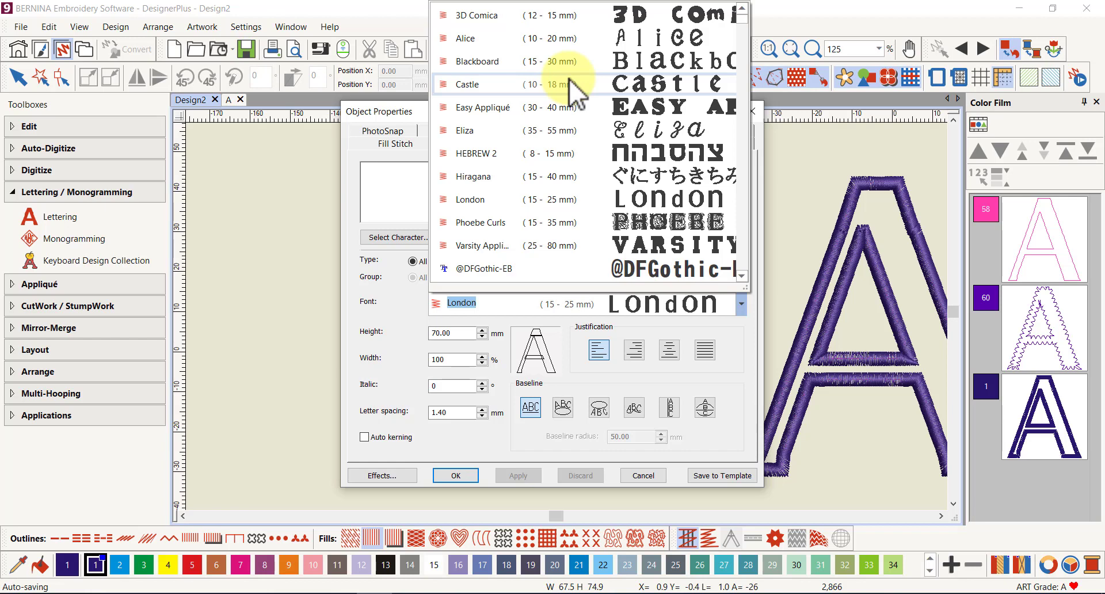
scroll(573, 92, "down", 3)
scroll(573, 92, "up", 3)
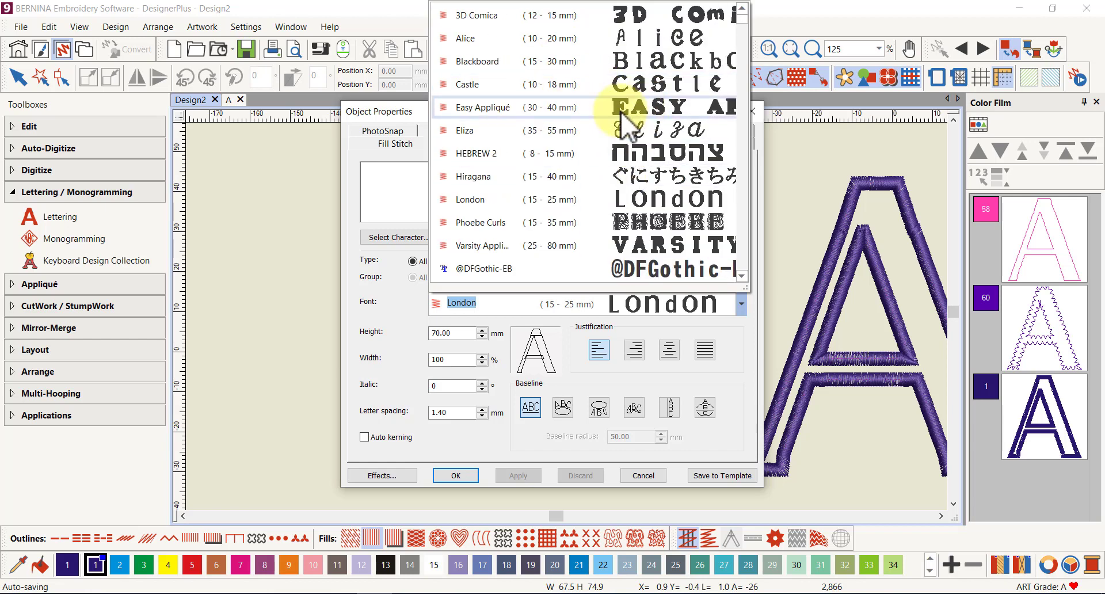
left_click(762, 233)
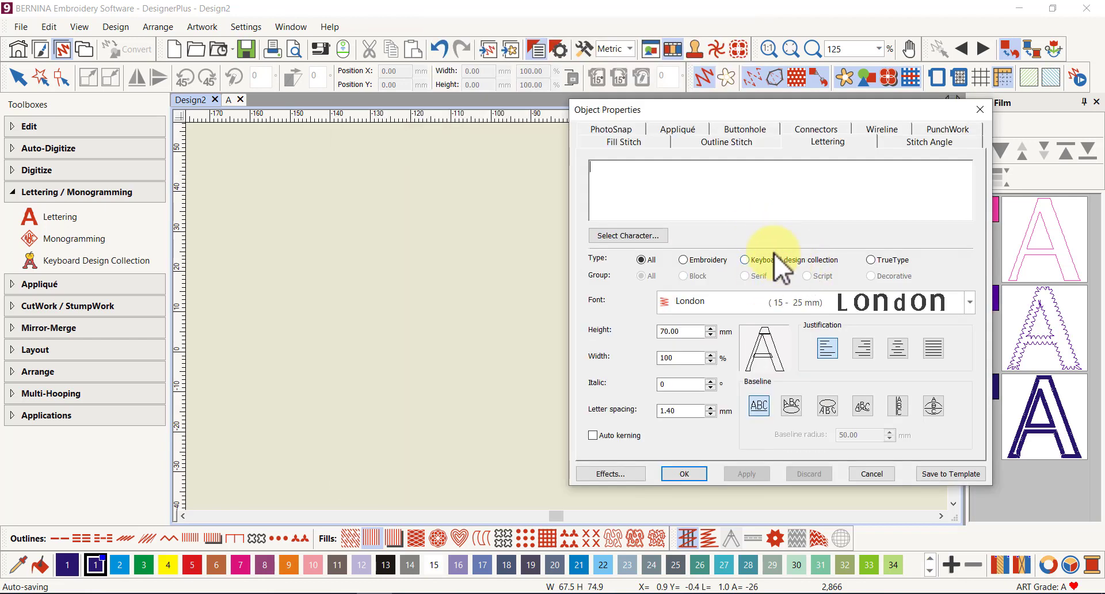
left_click(970, 304)
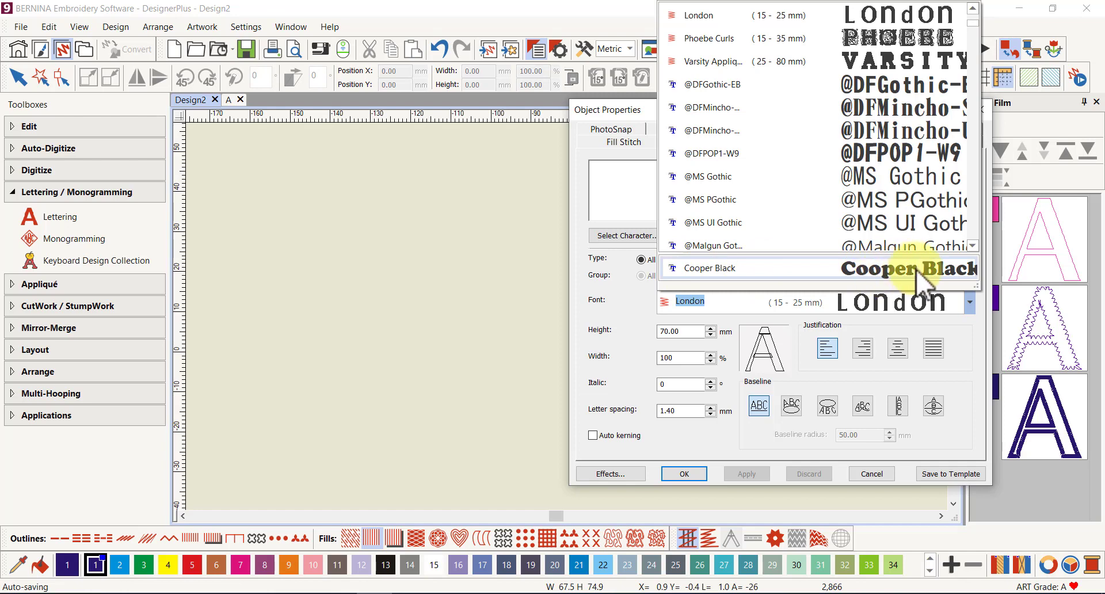
left_click(848, 269)
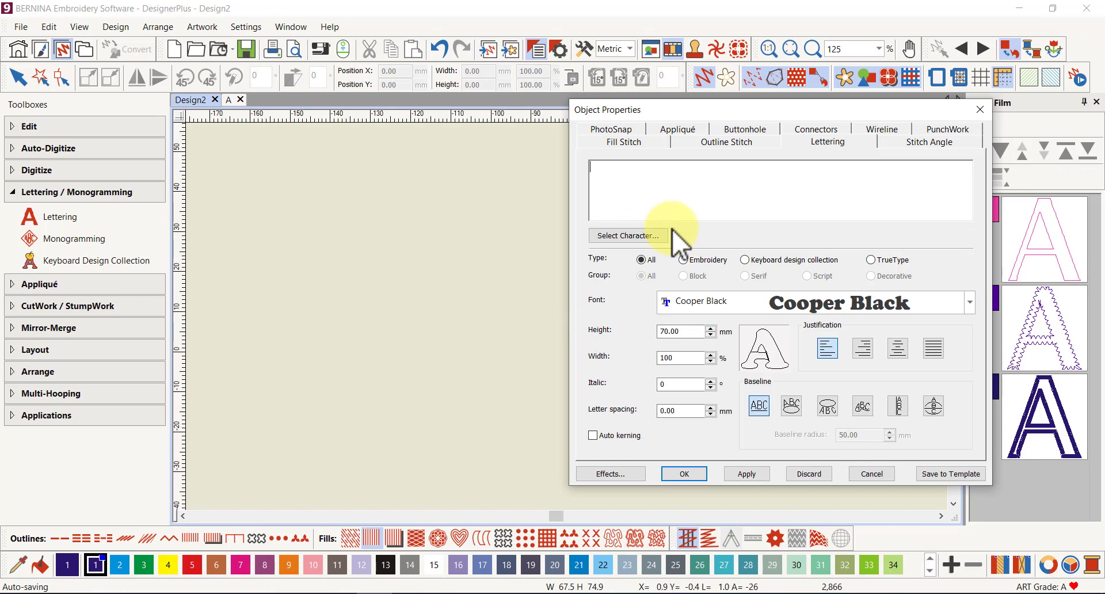
type("A")
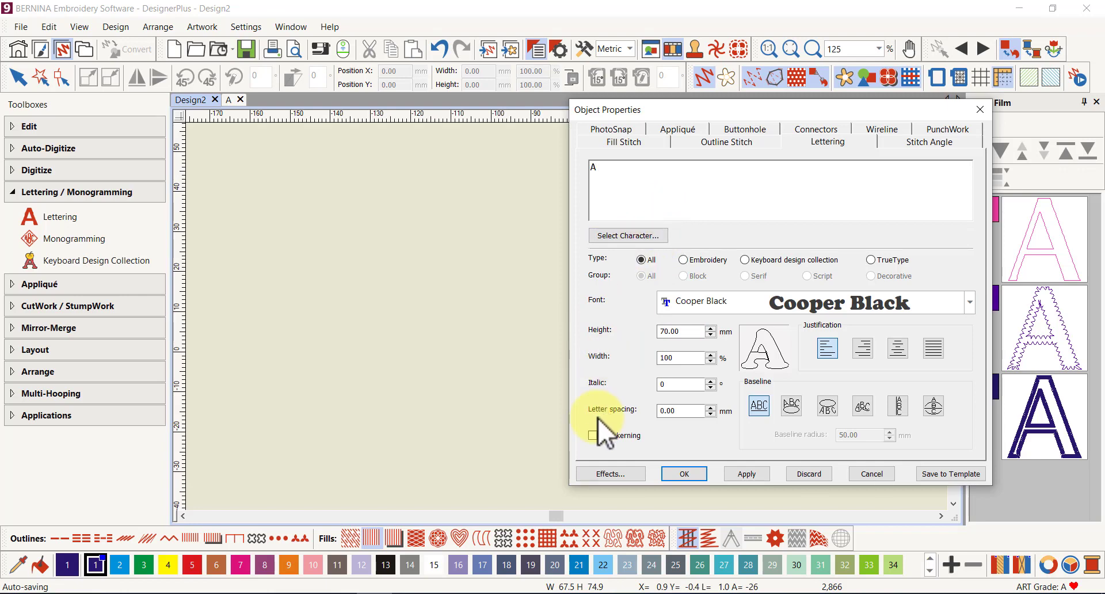
- Place the Cooper Black A left of the appliqué A, colour it 5 Red, and show objects in Color Film
left_click(679, 475)
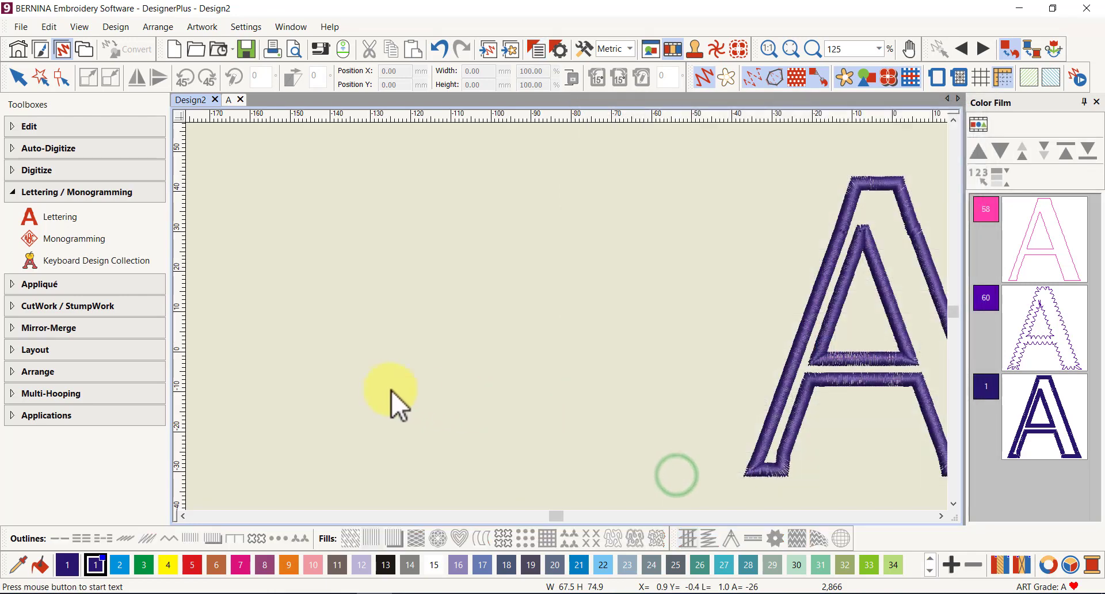
left_click(328, 428)
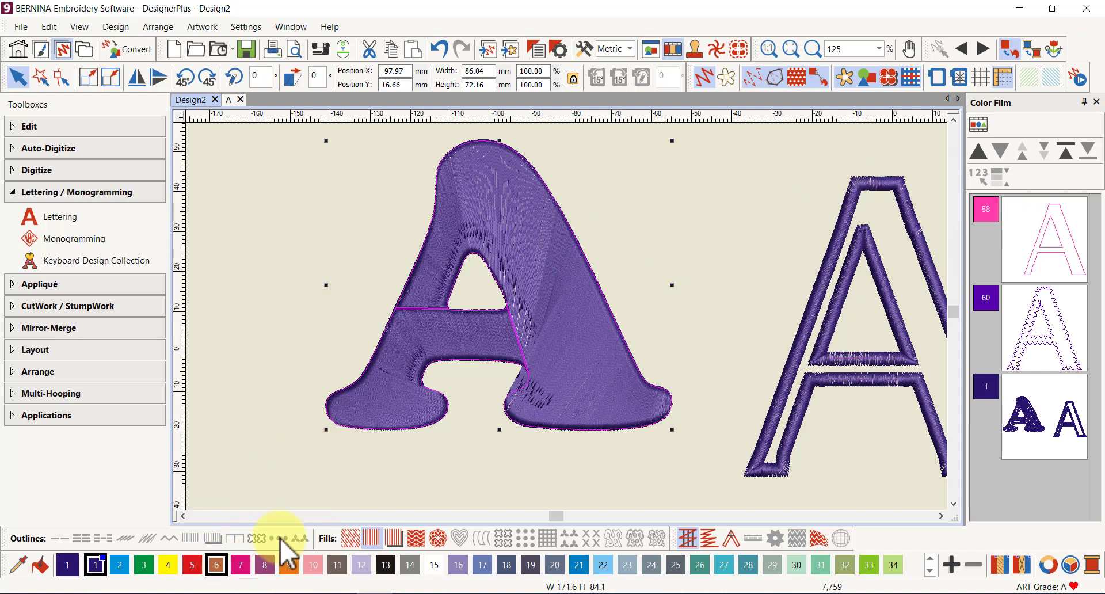
left_click(192, 565)
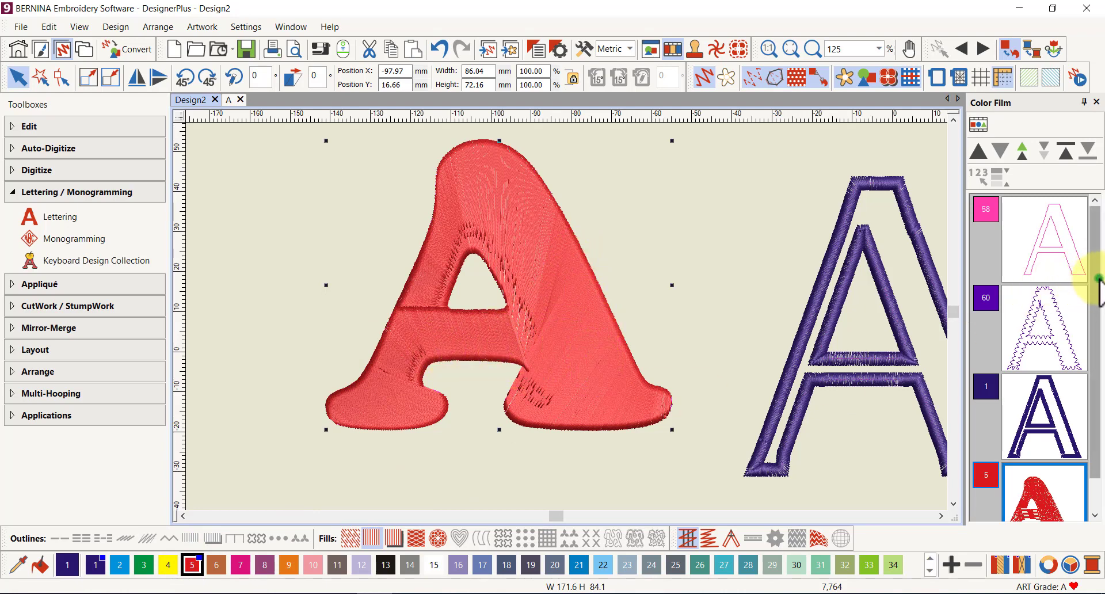
scroll(1096, 276, "down", 1)
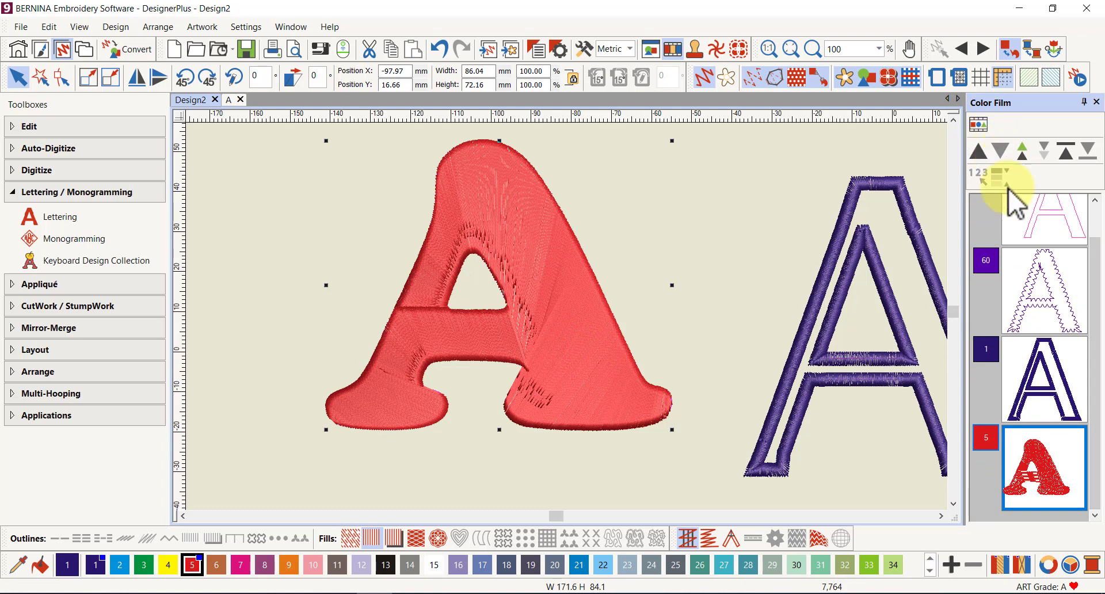
left_click(976, 126)
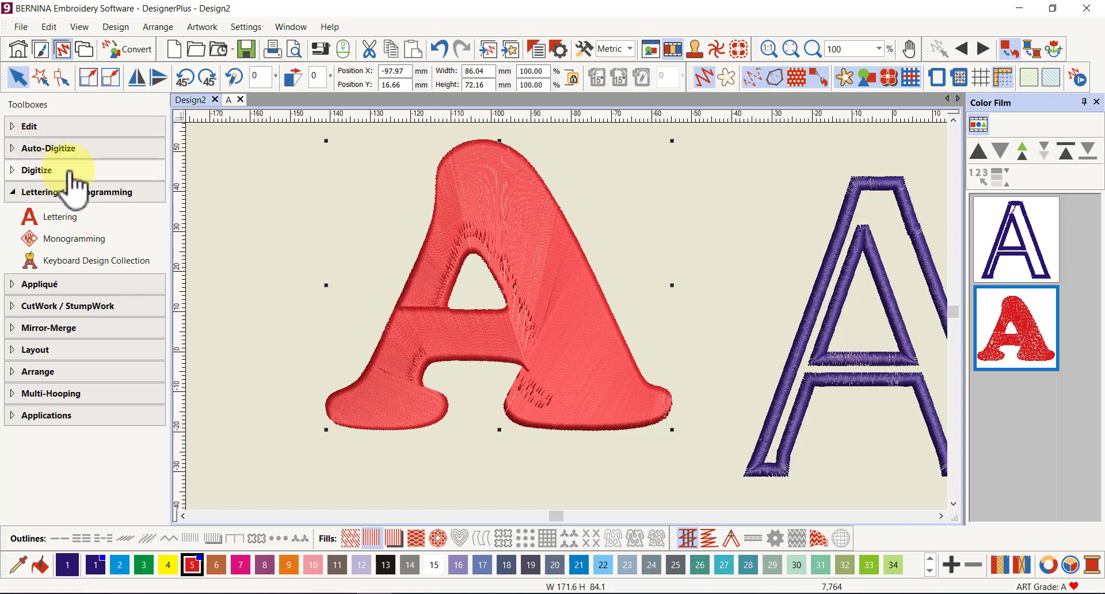
- Break the red Cooper Black A apart, then weld its two pieces back into one solid object
left_click(53, 126)
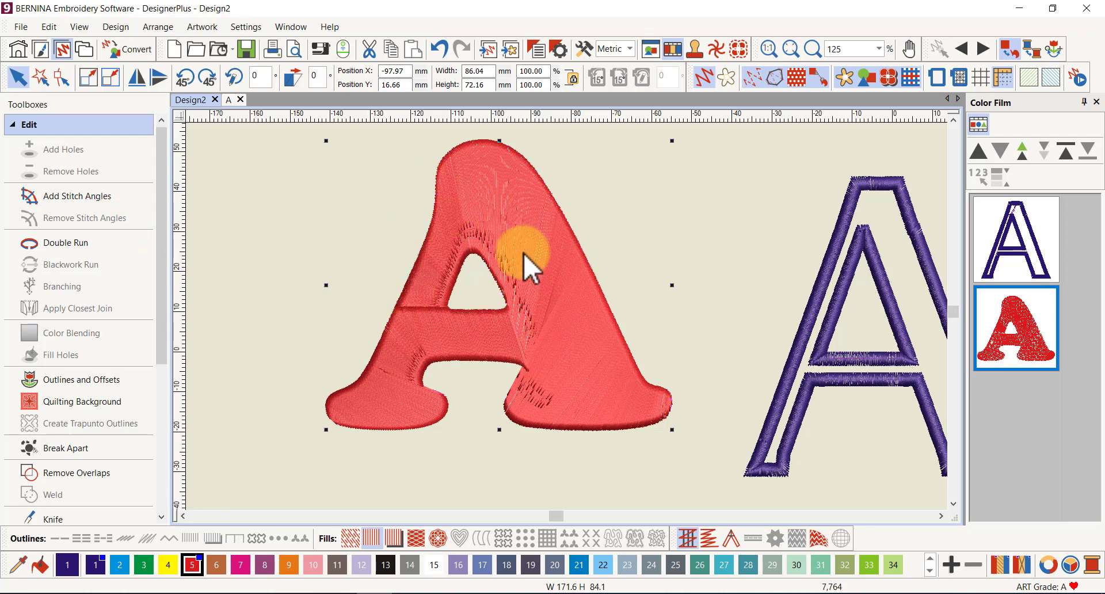
left_click(70, 448)
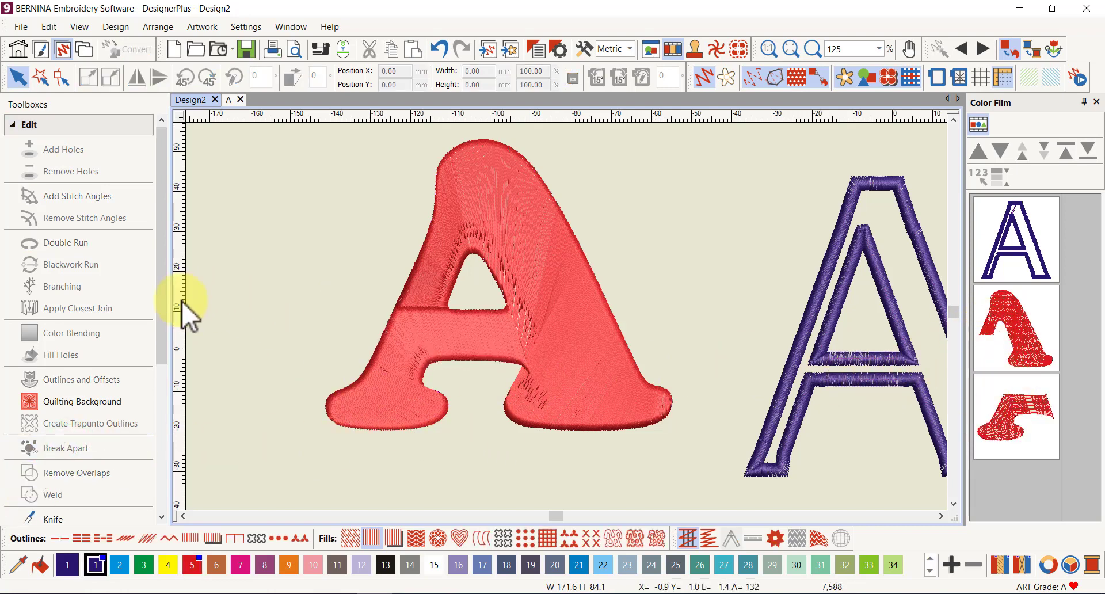
left_click(1008, 325)
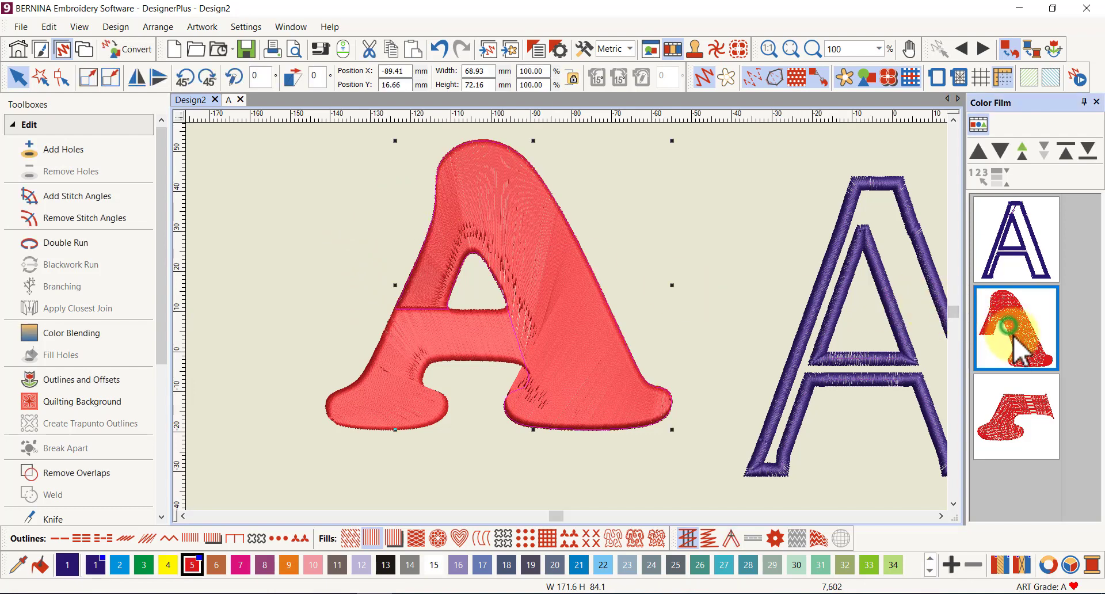
left_click(1004, 420, "ctrl")
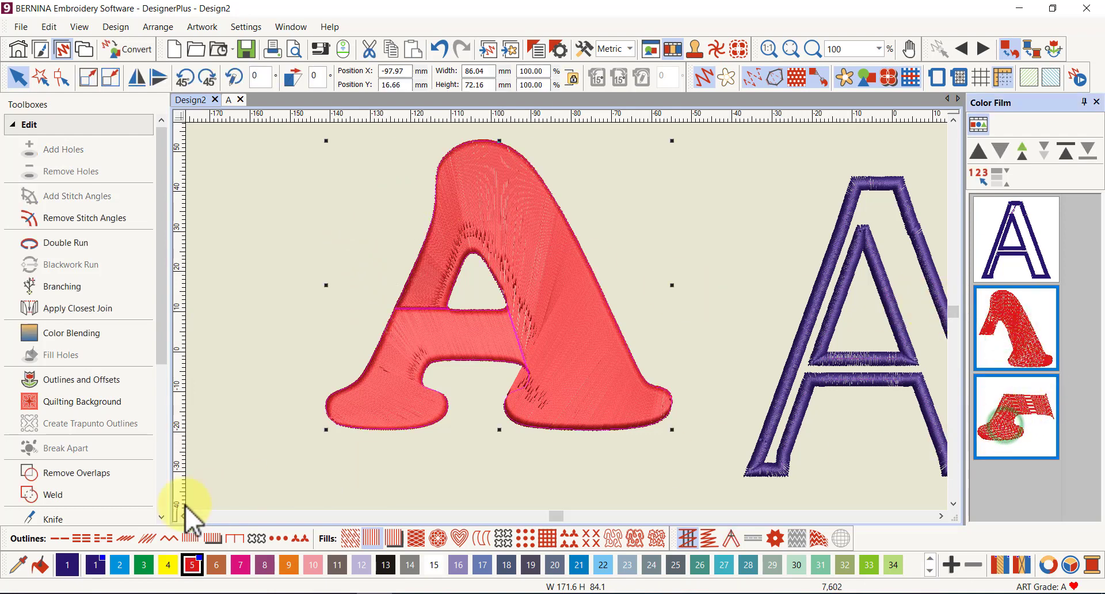
left_click(54, 496)
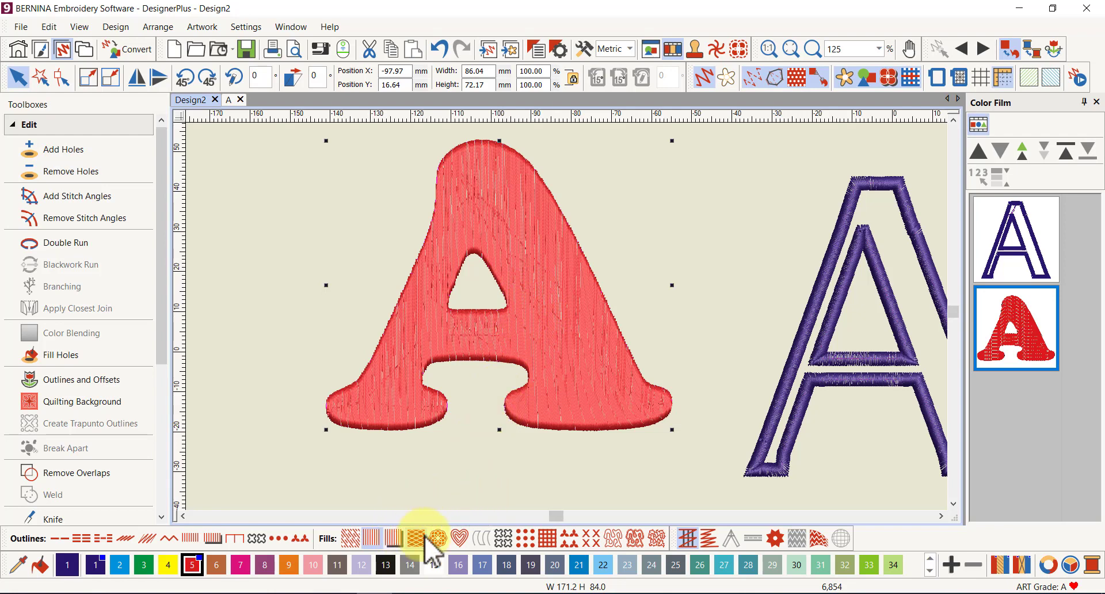
- Replace the A's wave fill with Nature_2 flower pattern 1211, previewed in TrueView
right_click(569, 540)
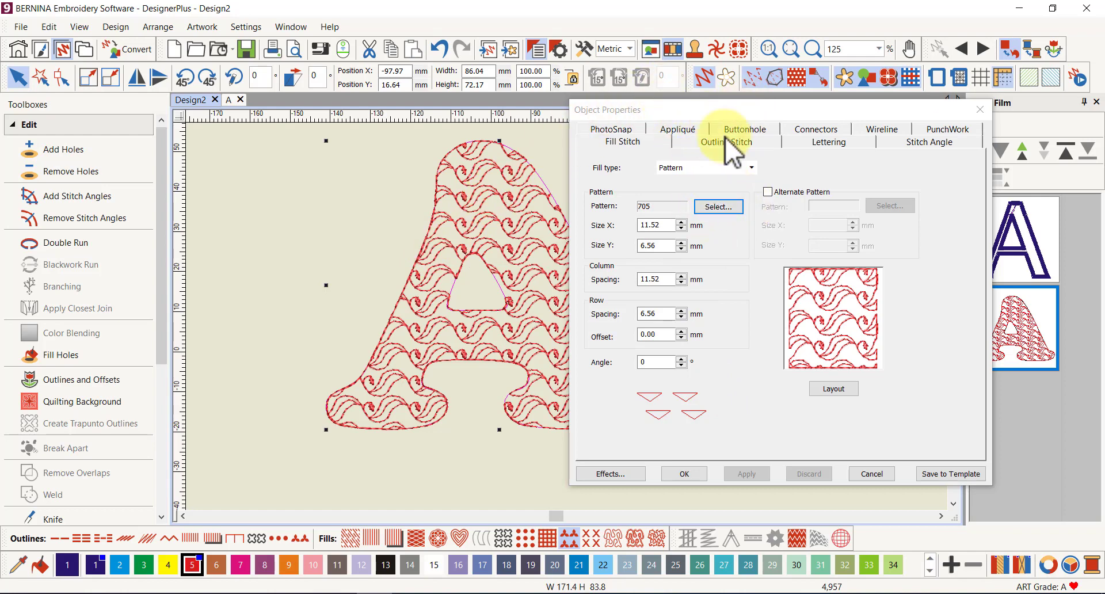
left_click(718, 207)
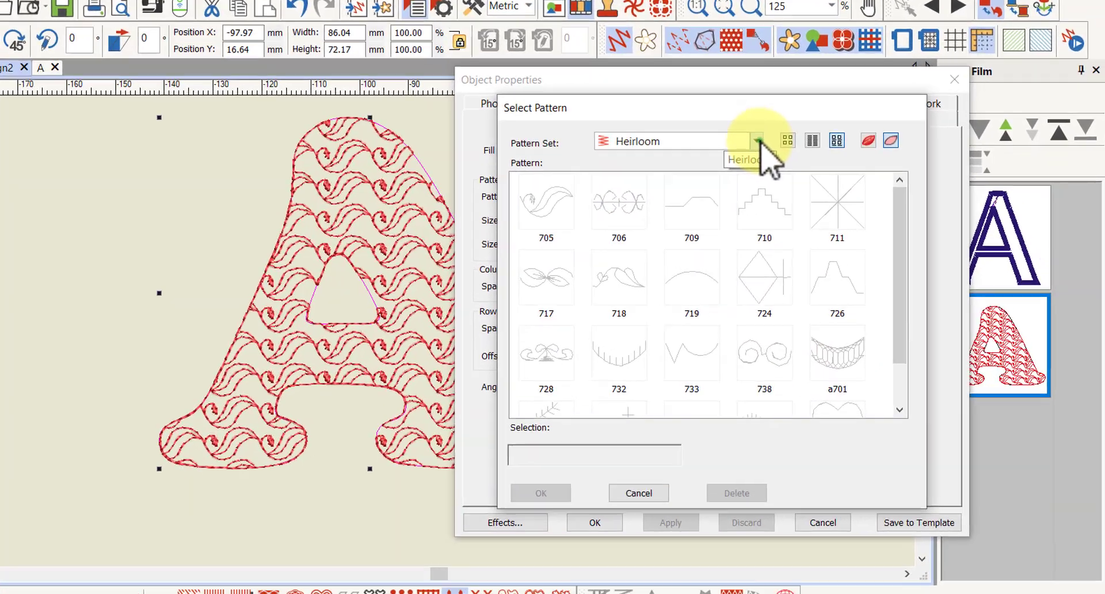
left_click(816, 160)
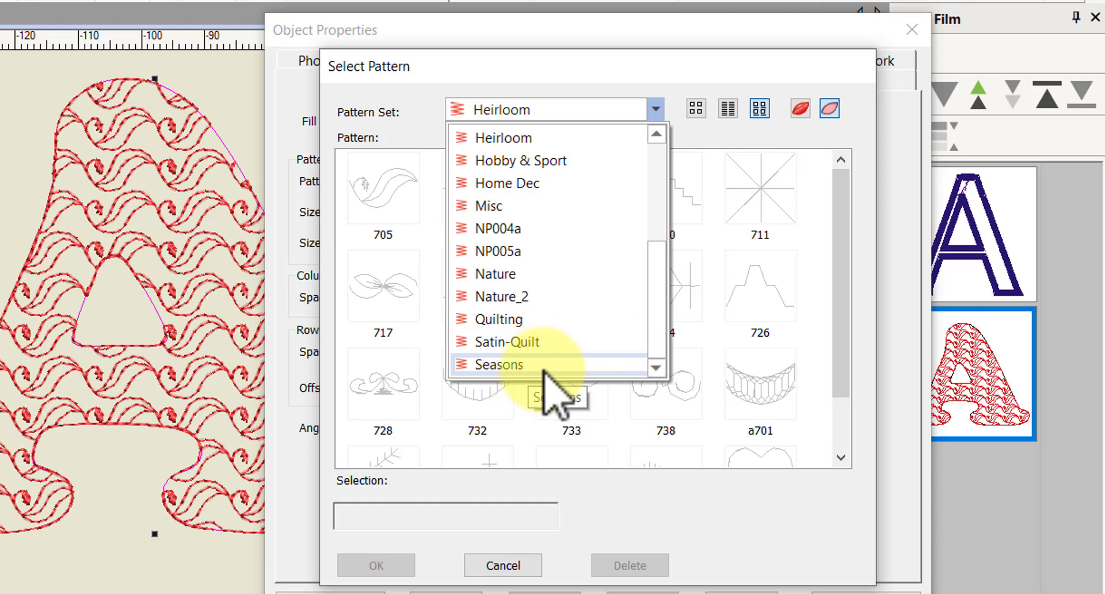
scroll(663, 271, "up", 1)
left_click_drag(661, 252, 662, 168)
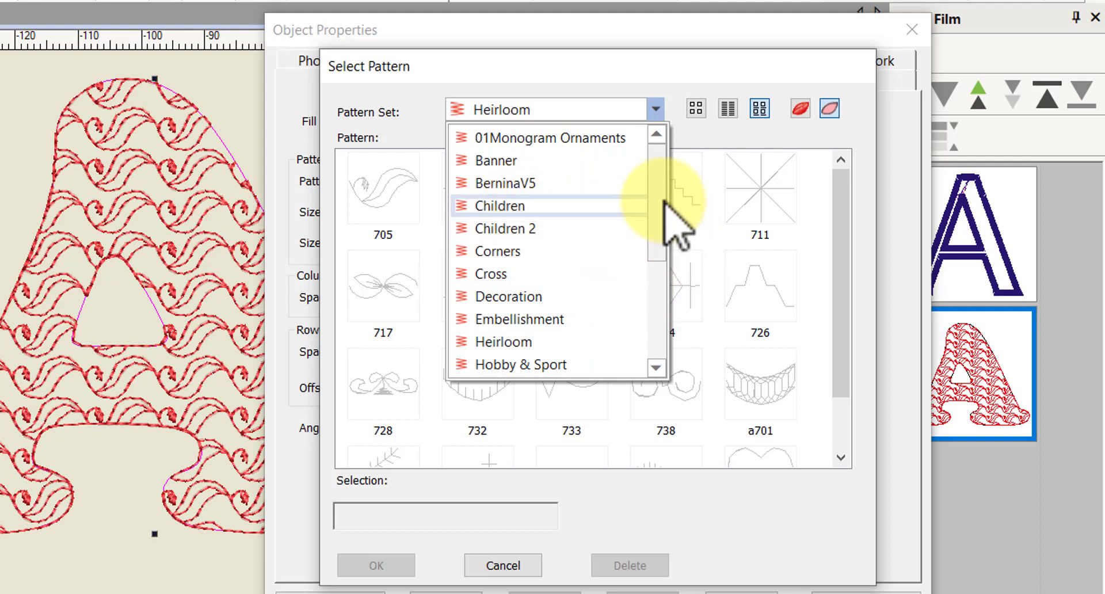
left_click_drag(662, 197, 670, 306)
left_click(477, 303)
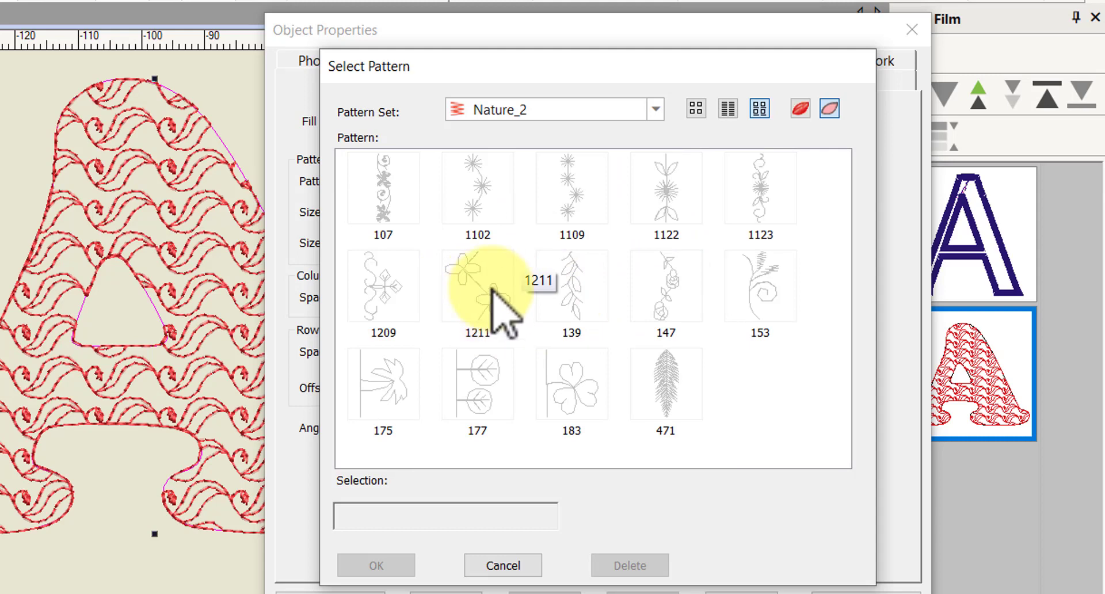
left_click(799, 109)
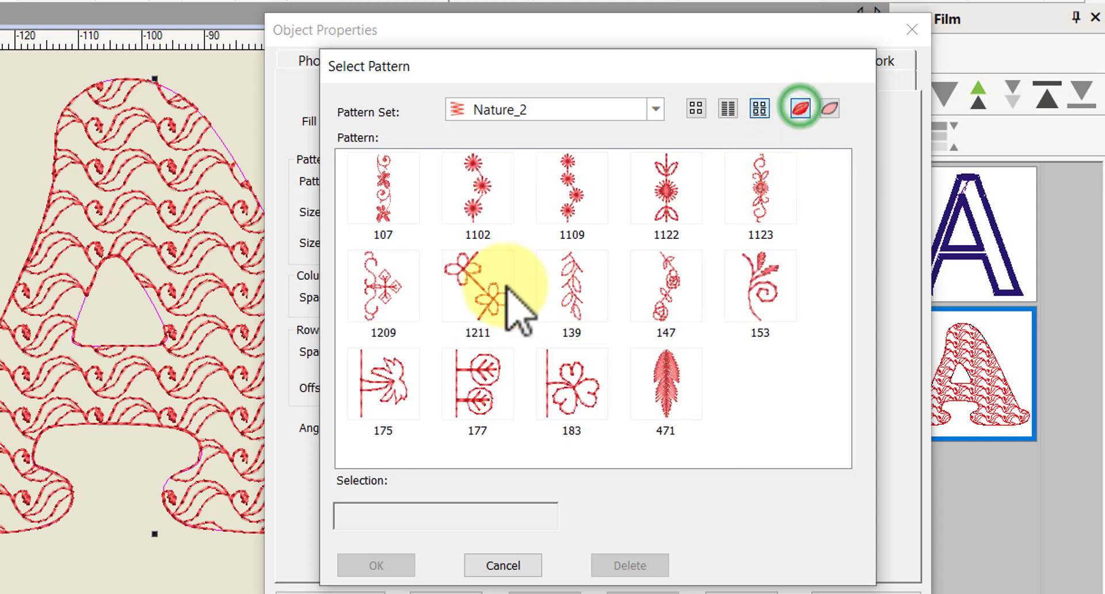
left_click(478, 290)
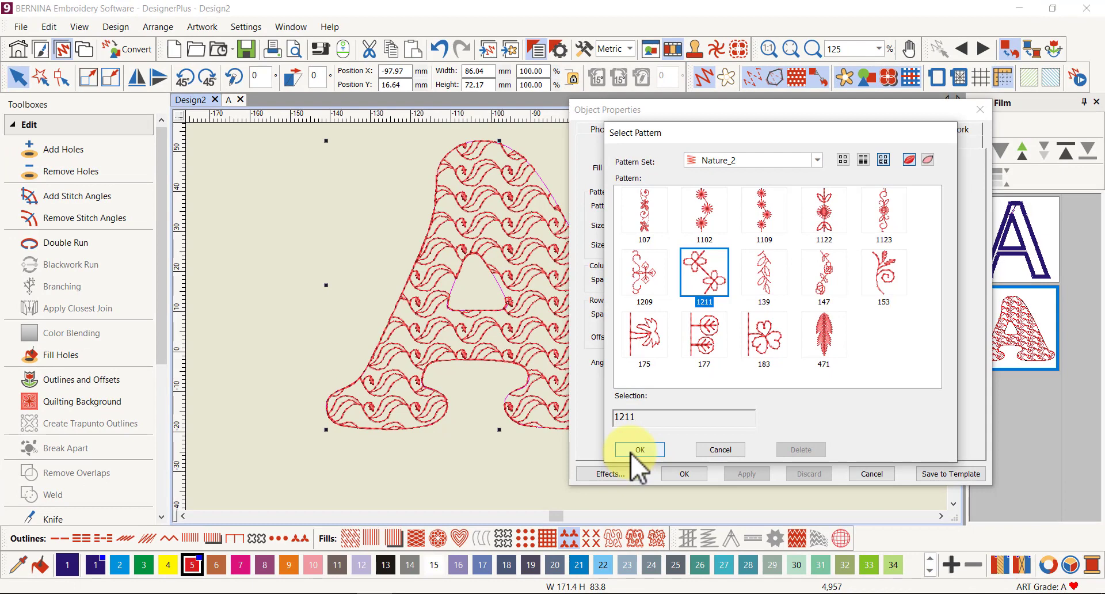
left_click(376, 565)
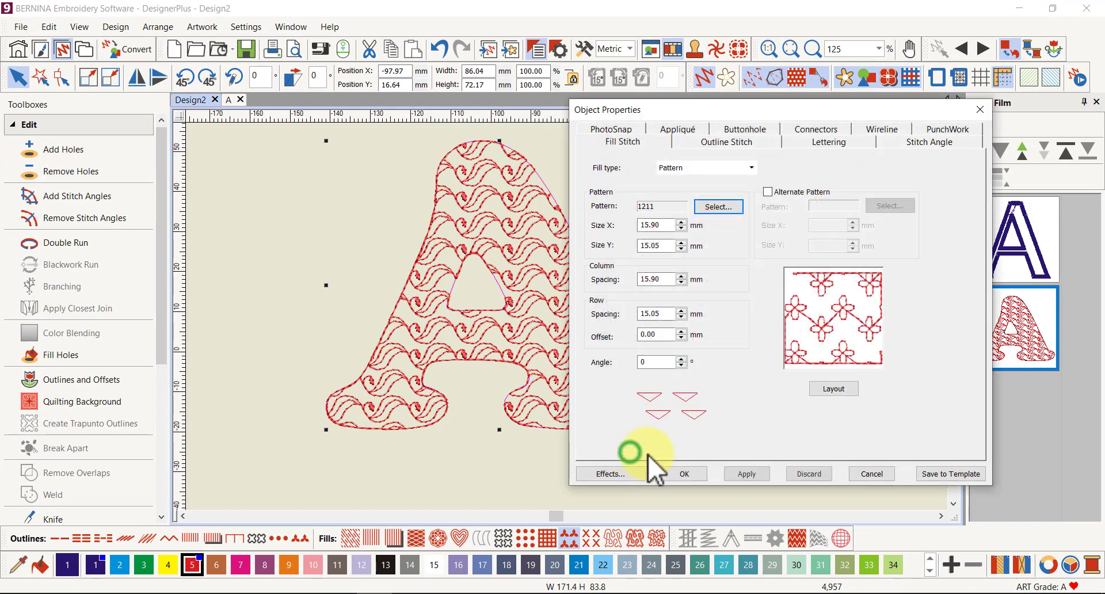
left_click(685, 475)
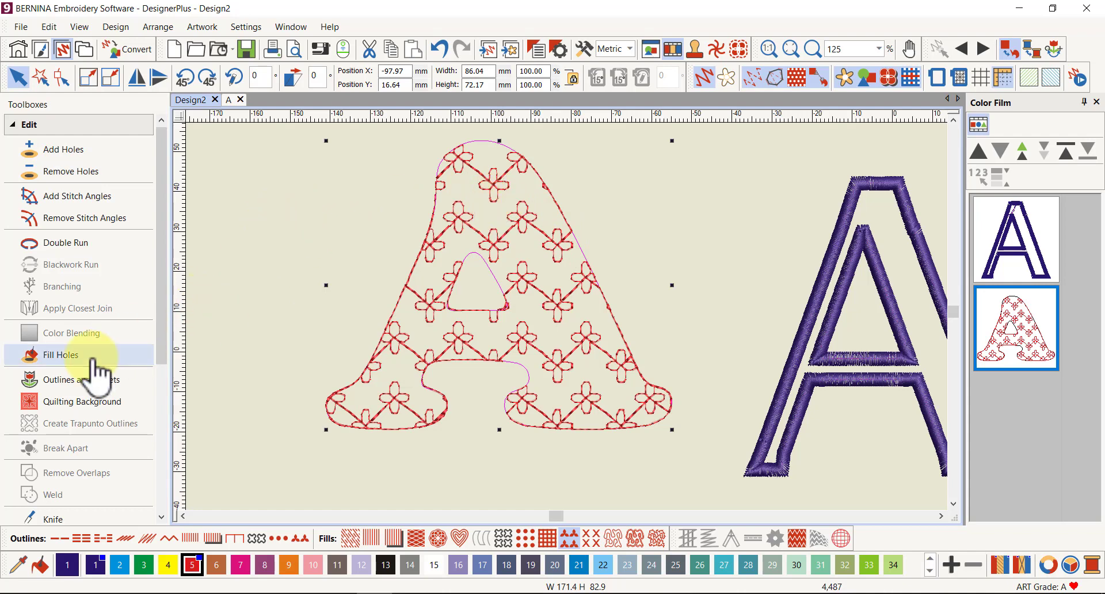
- Bring up Outlines and Offsets for the flower-filled A from the Edit toolbox
left_click(66, 381)
- Add a Pattern-type object outline in colour 5 around the flower-filled A
left_click_drag(566, 108, 833, 89)
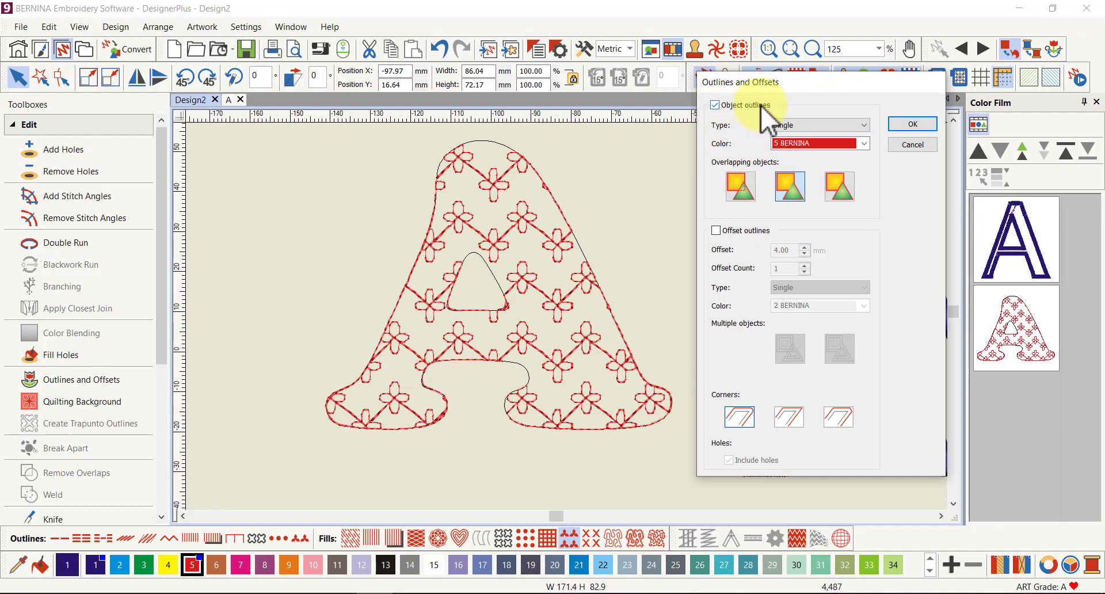
left_click(864, 126)
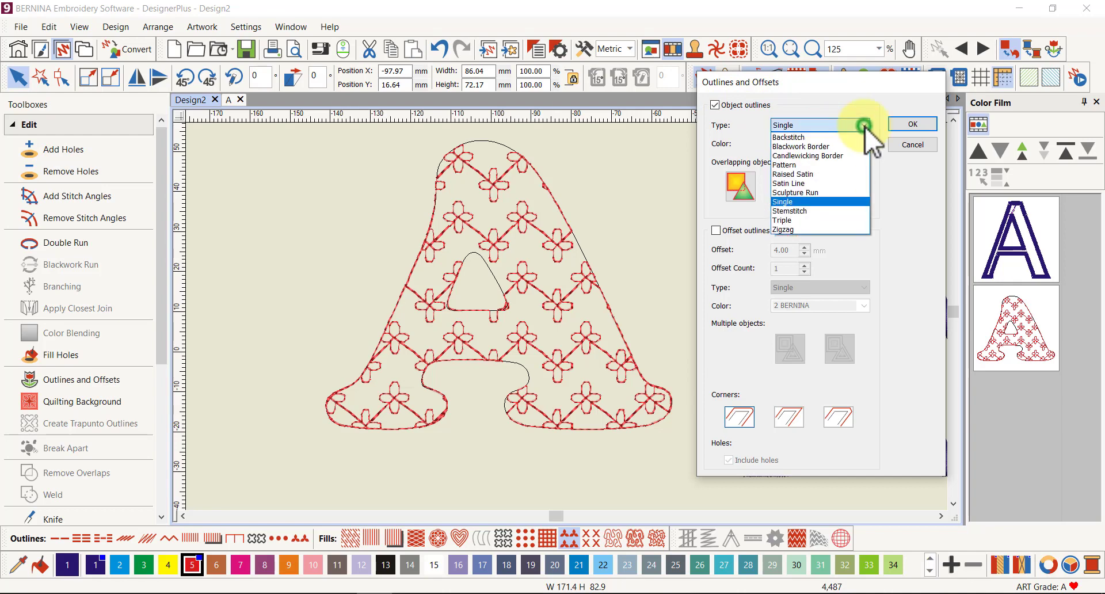
left_click(804, 165)
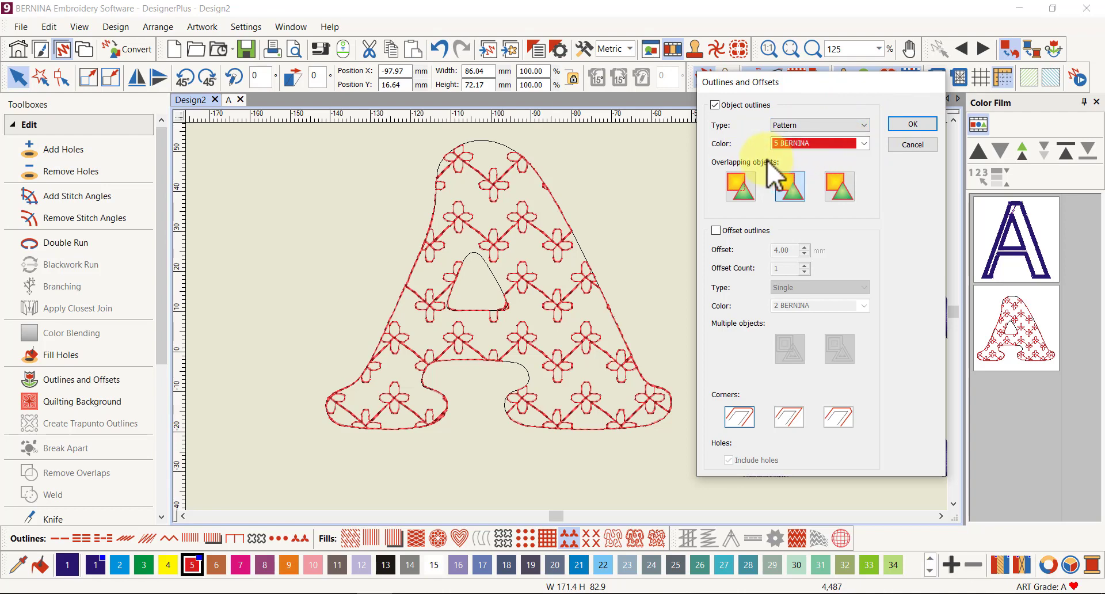
left_click(913, 124)
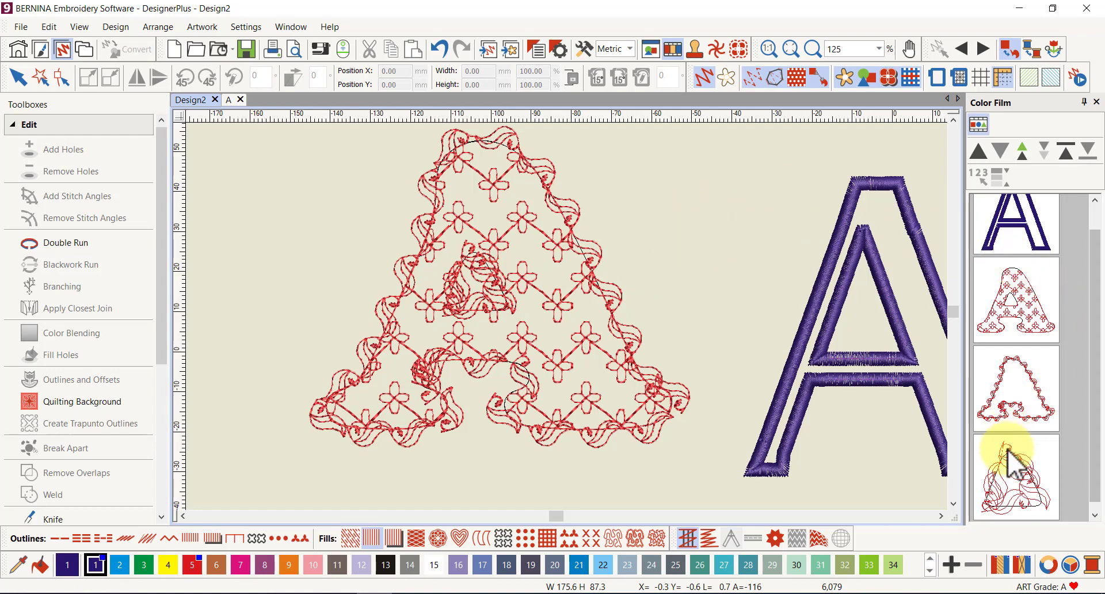
- Set the outline to a Pattern Run with Quilting pattern a310 at 2.34 mm size and spacing
right_click(1016, 469)
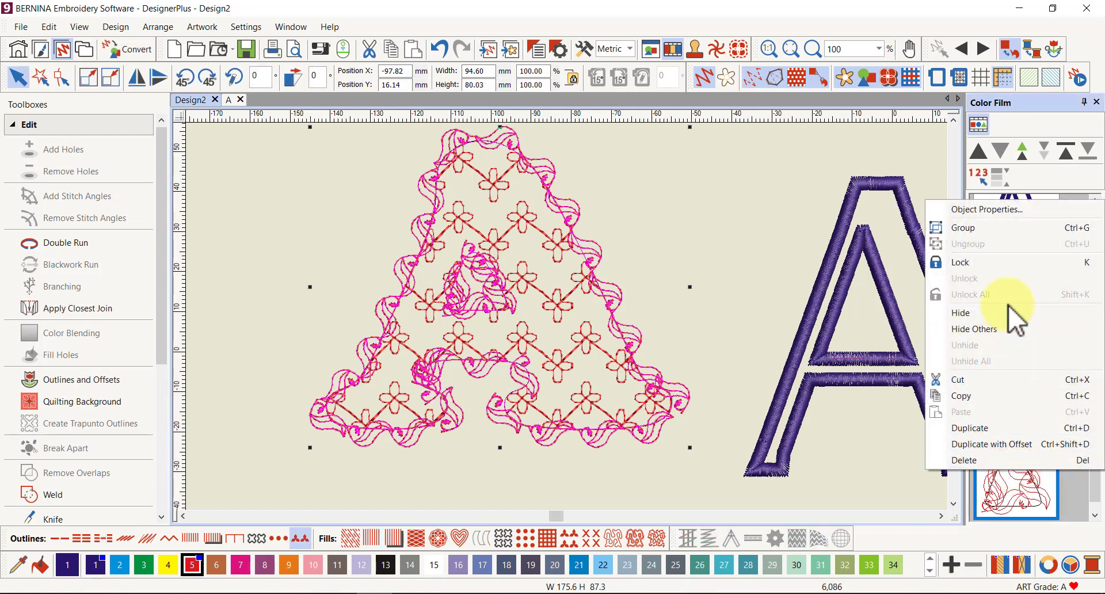
left_click(991, 210)
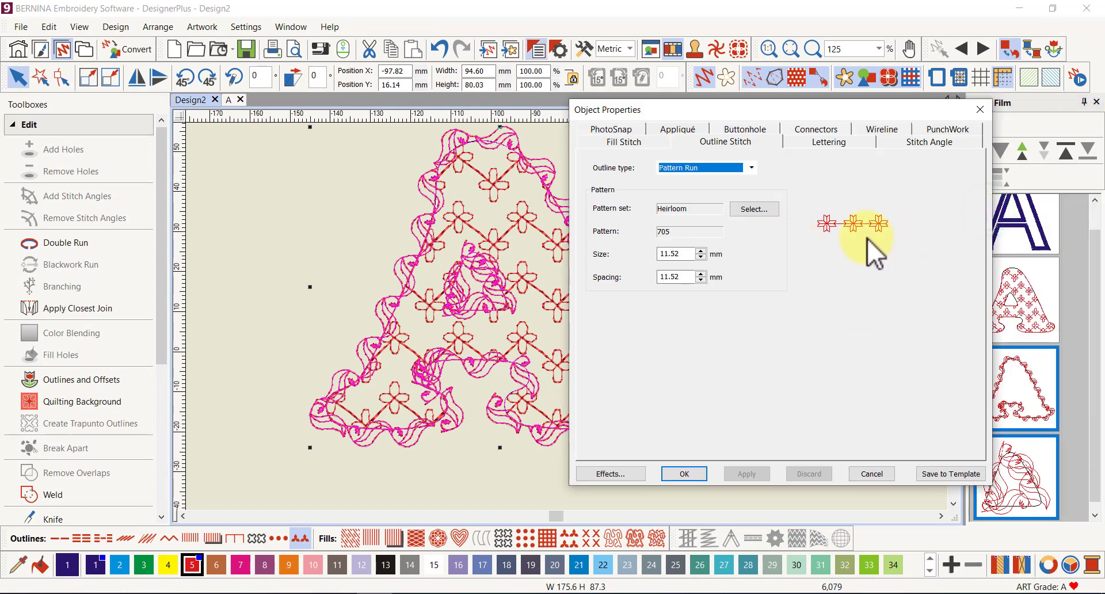
left_click(751, 168)
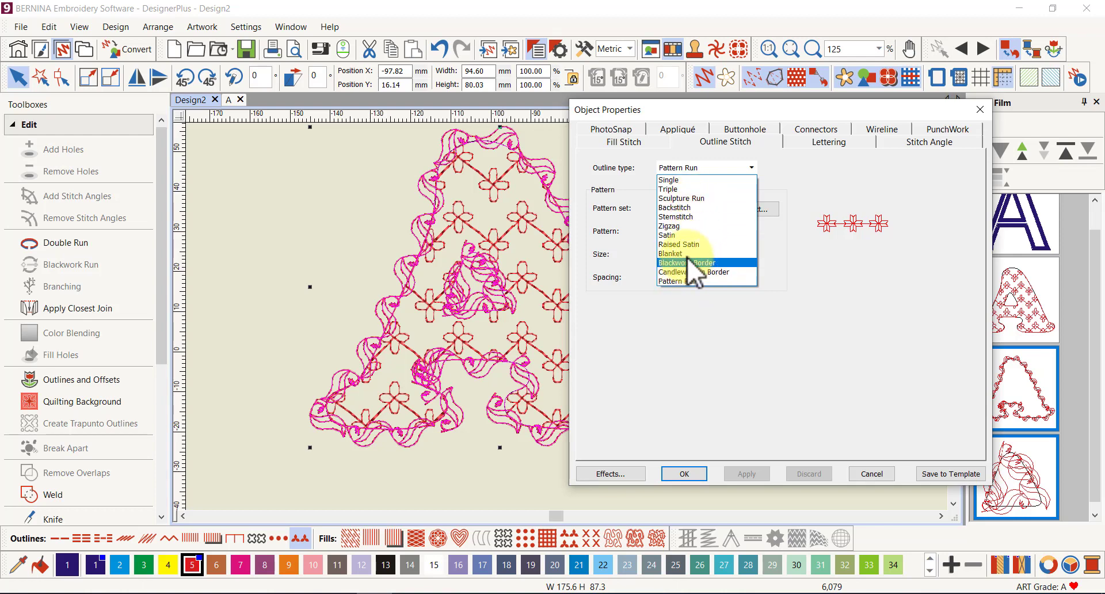
left_click(753, 170)
left_click(749, 208)
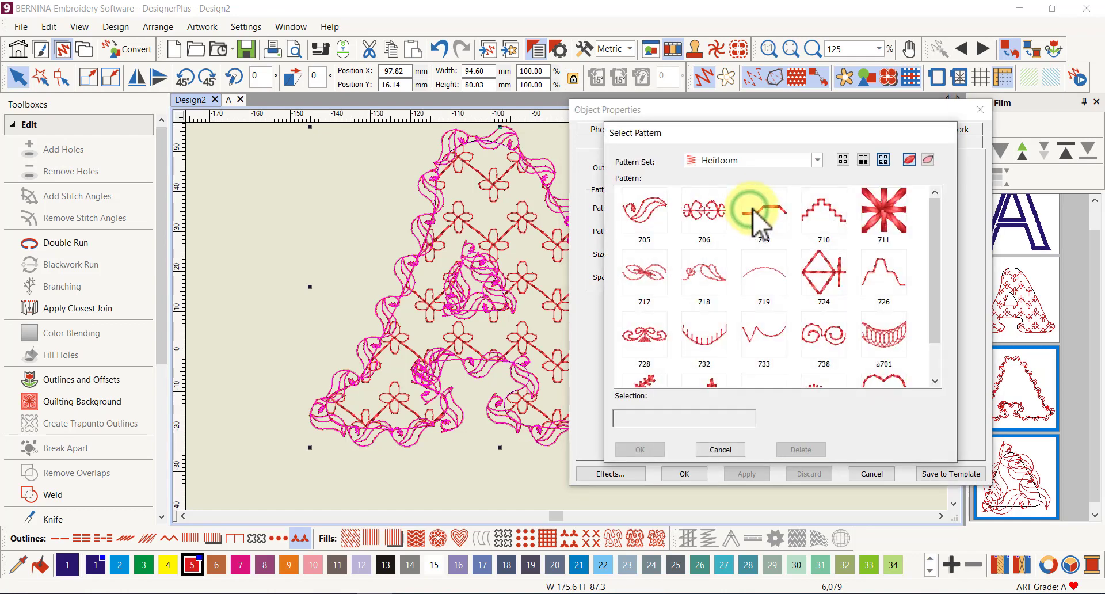
left_click(817, 159)
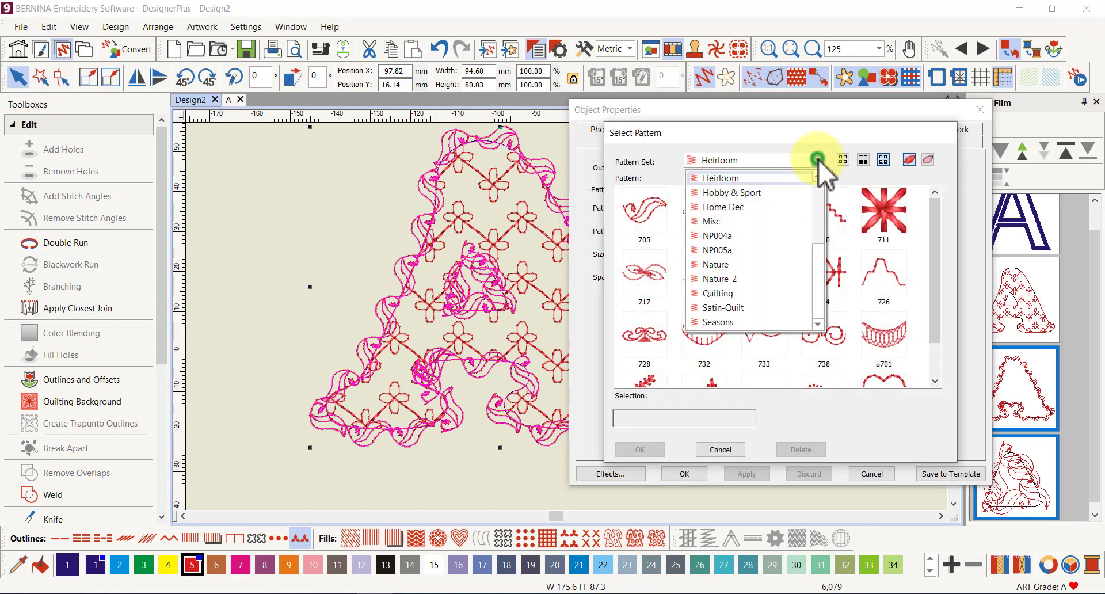
left_click(718, 293)
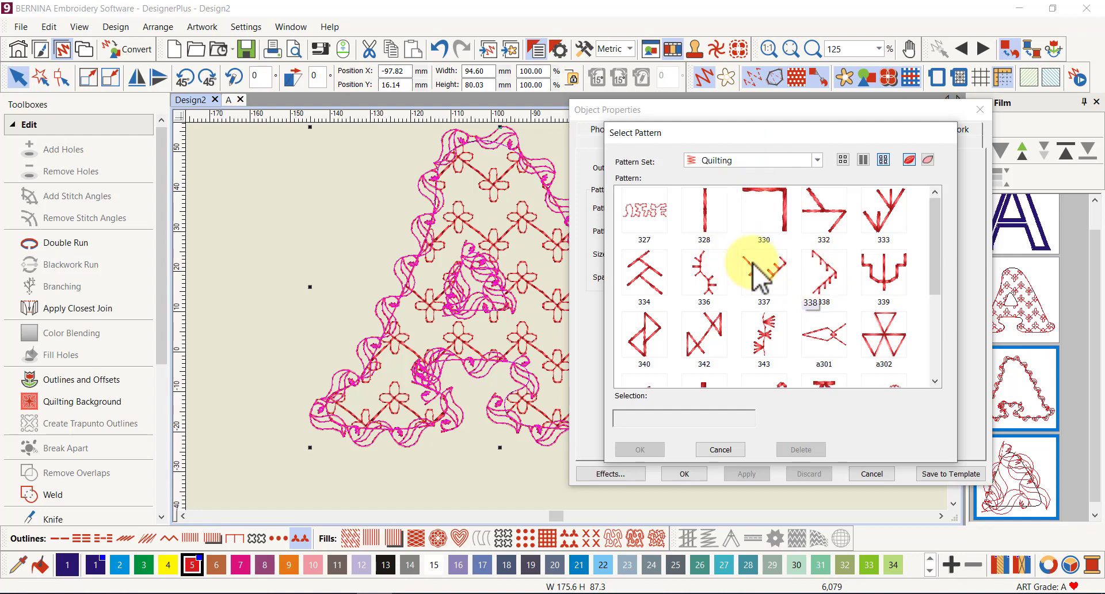
scroll(742, 258, "down", 3)
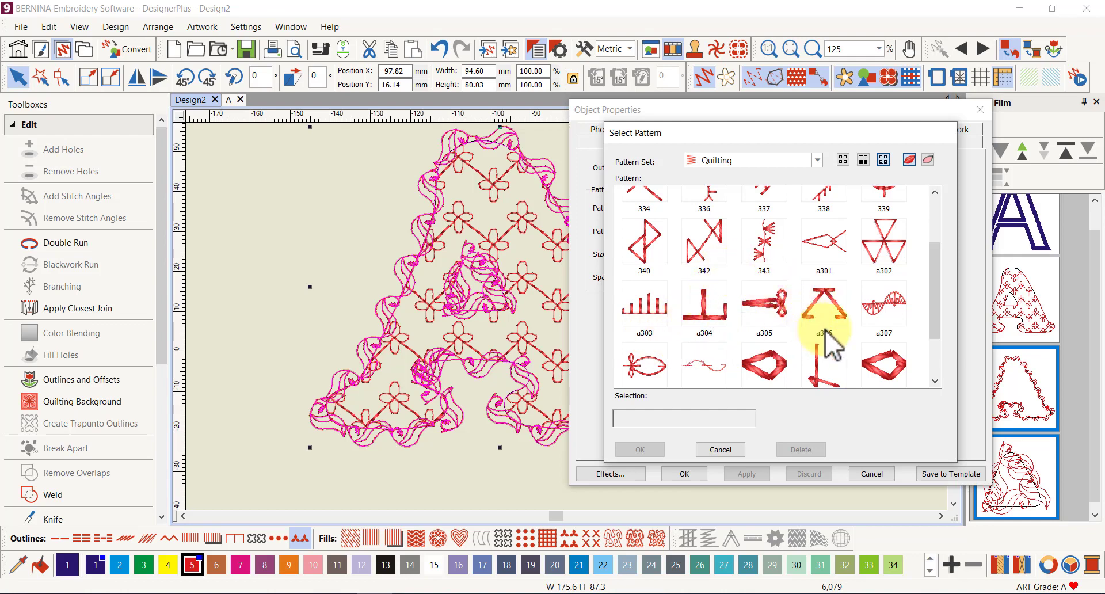
scroll(823, 363, "down", 1)
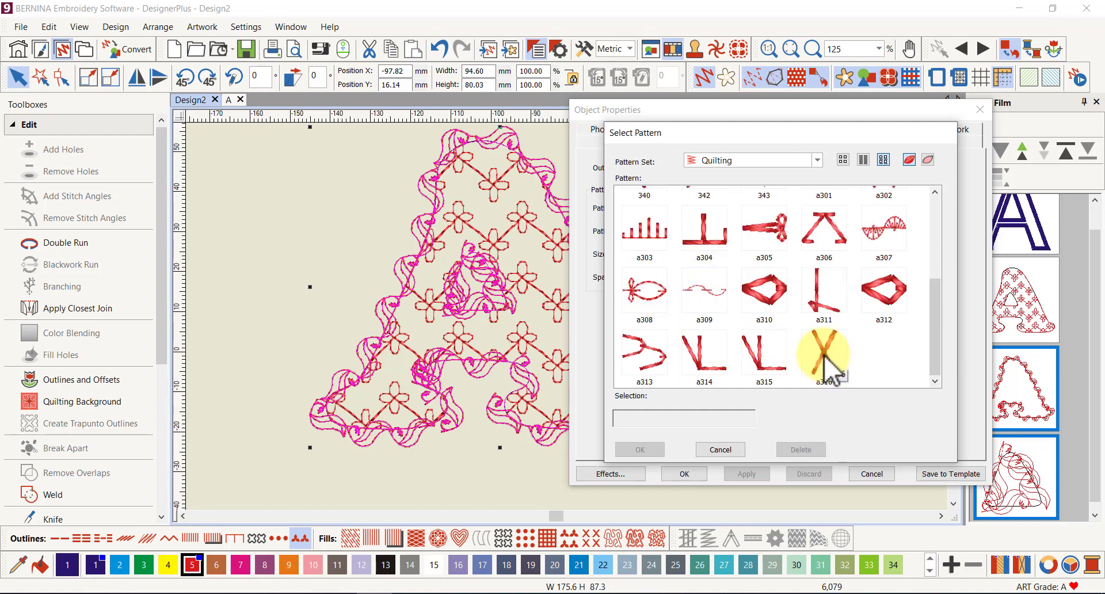
left_click(766, 293)
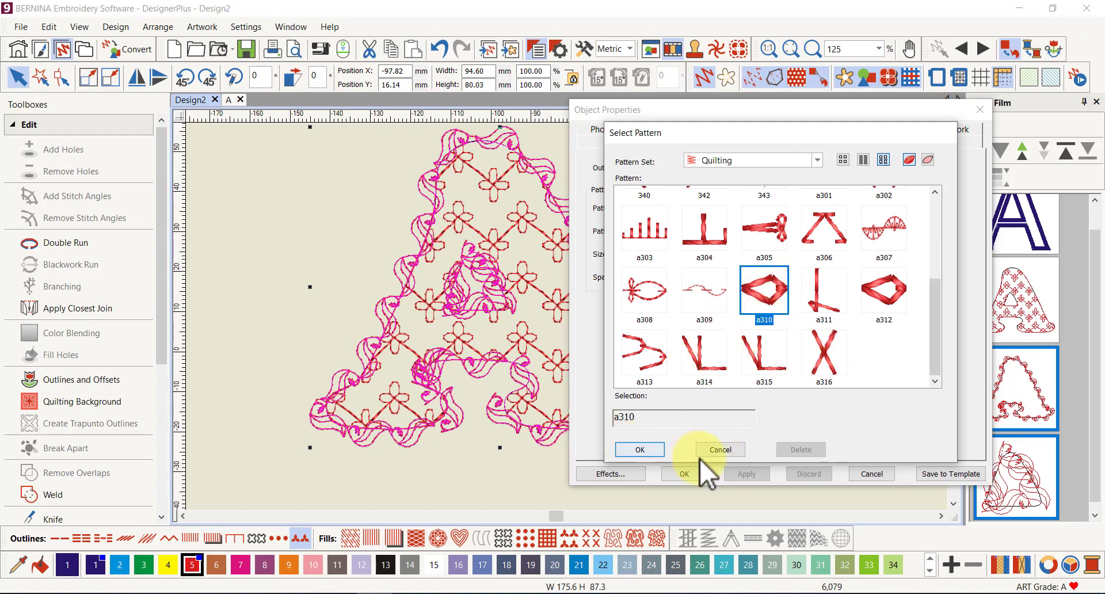
left_click(635, 450)
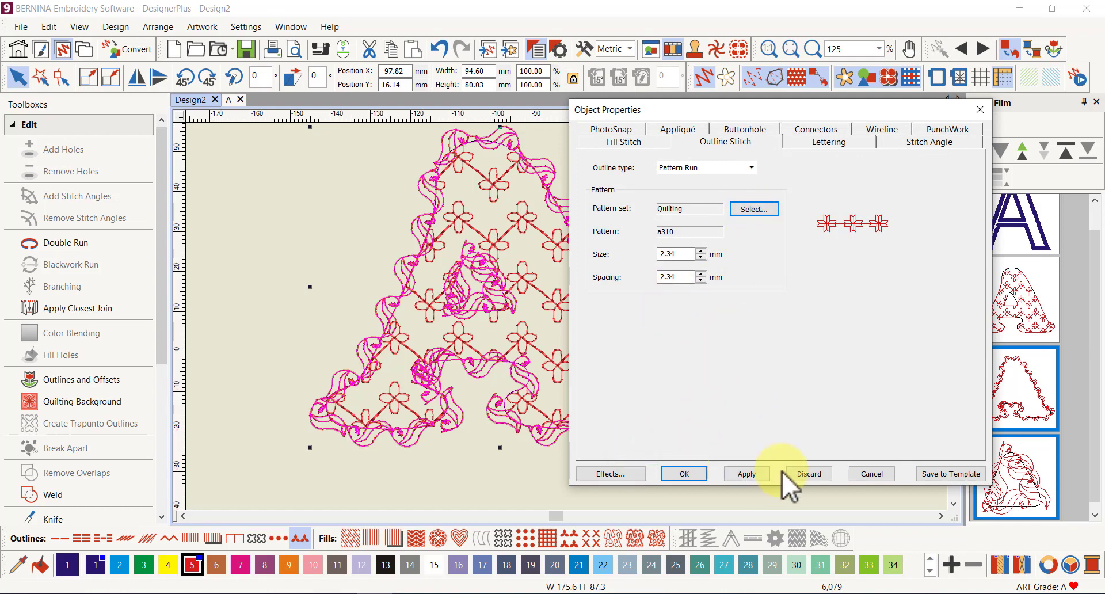
- Apply the Quilting a310 outline and zoom in on the A's inner triangle to inspect it
left_click(746, 473)
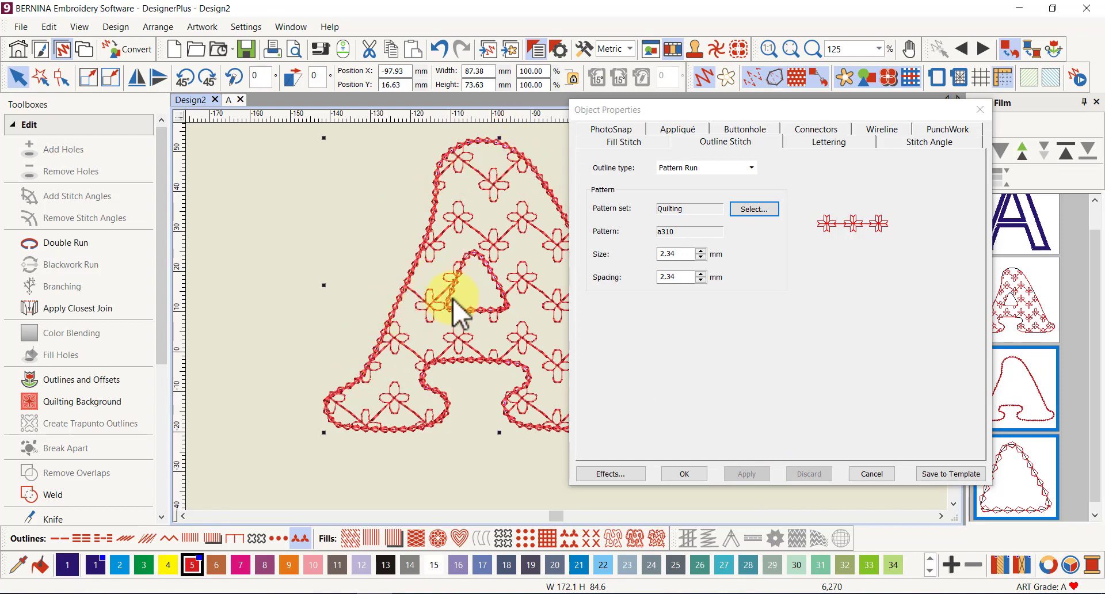
scroll(383, 325, "up", 1)
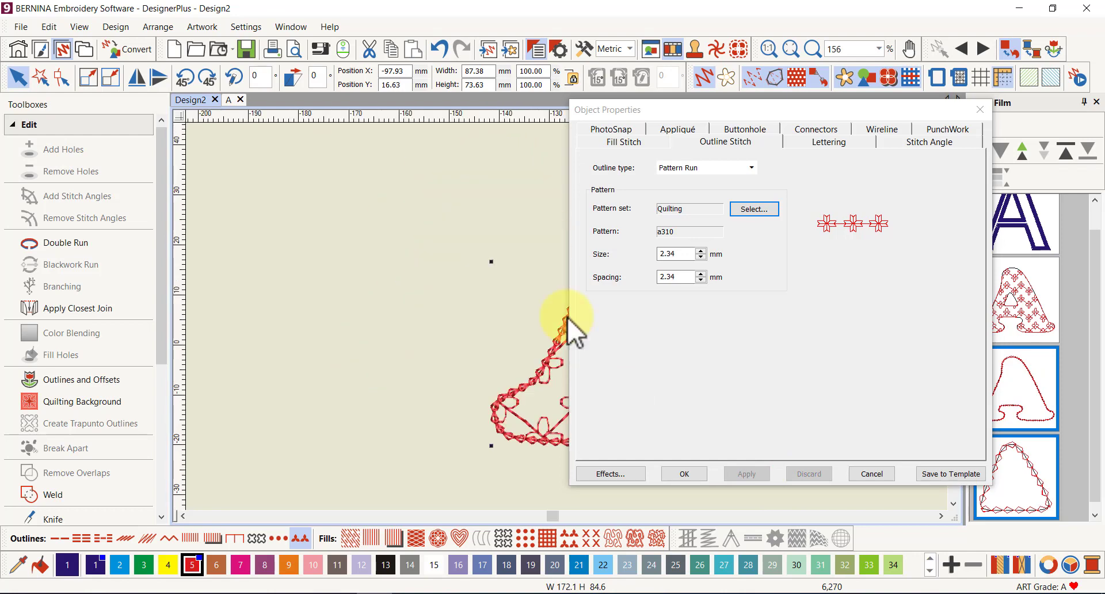
scroll(568, 331, "down", 1)
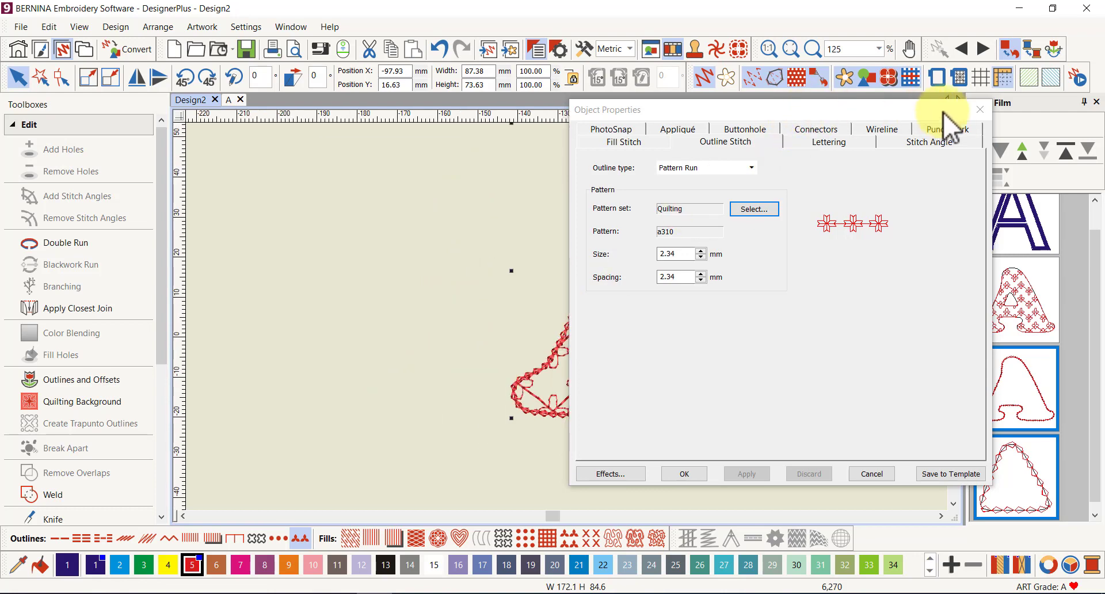
left_click_drag(957, 111, 302, 118)
scroll(567, 320, "up", 3)
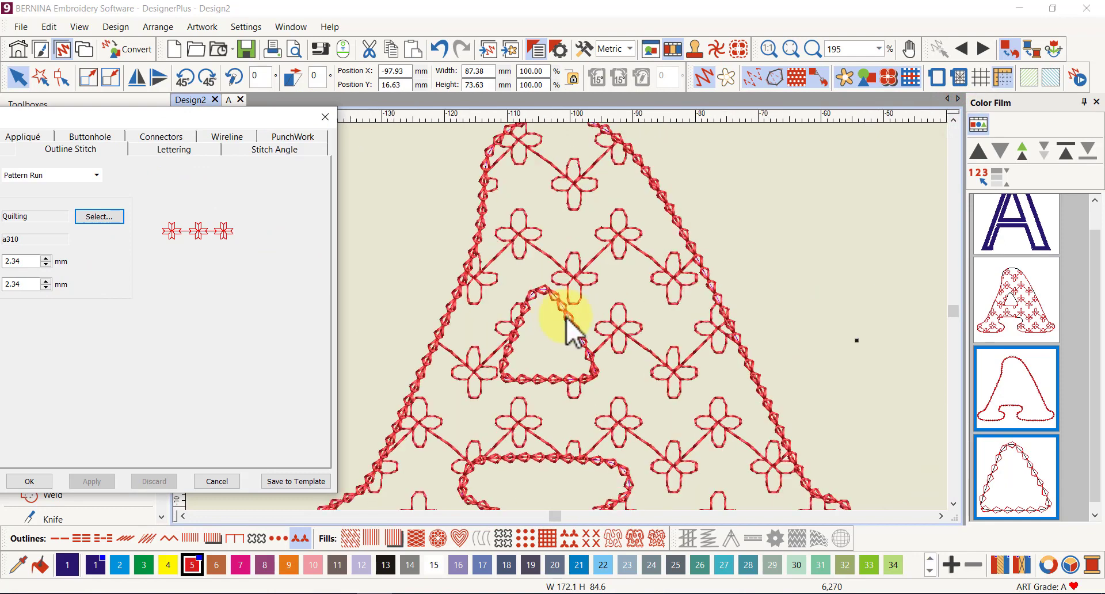
scroll(567, 320, "up", 2)
scroll(568, 318, "up", 2)
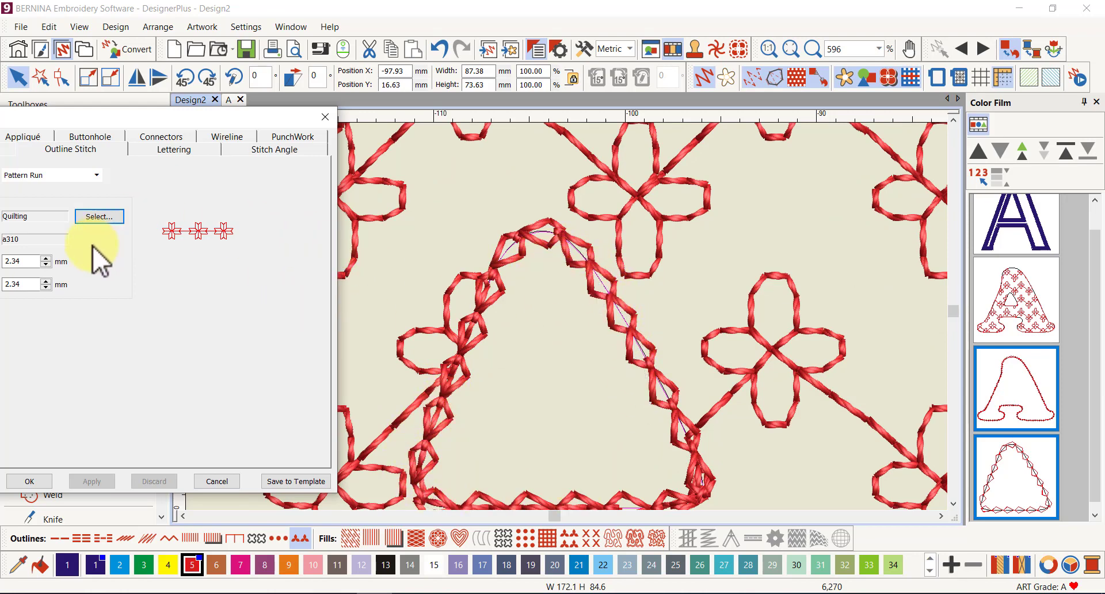
- Change the a310 outline spacing from 2.34 to 1.16 mm for a denser run
left_click_drag(150, 119, 253, 109)
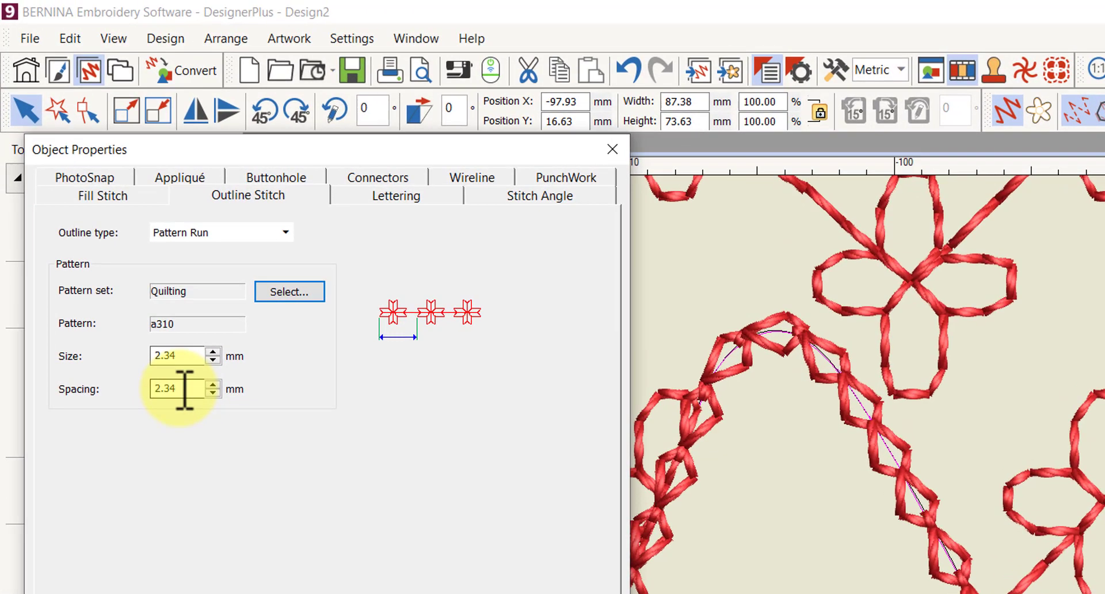
left_click_drag(125, 272, 98, 271)
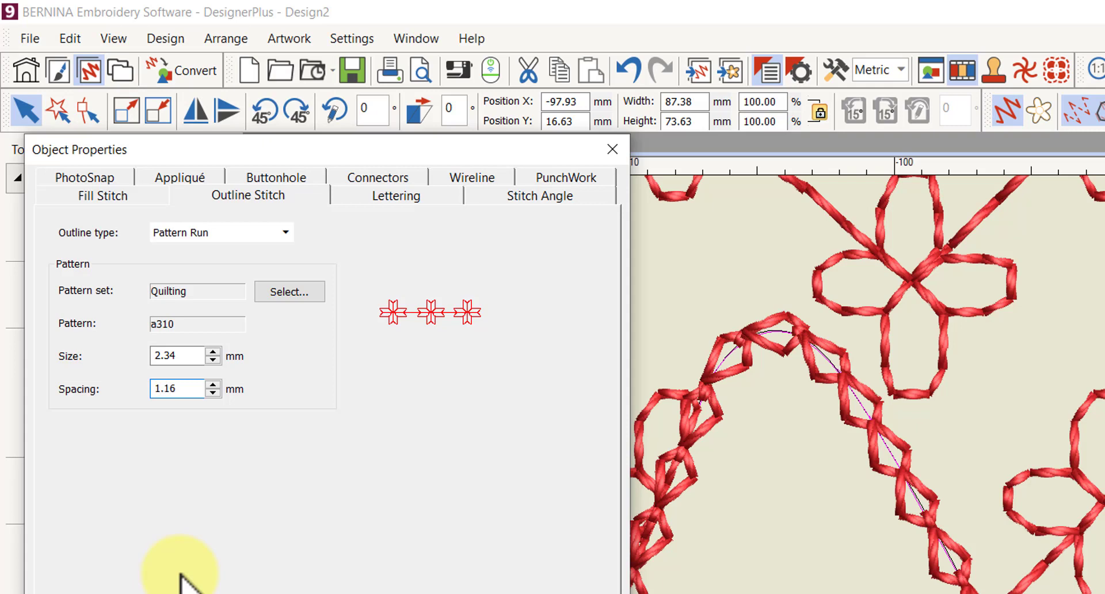
key("Return")
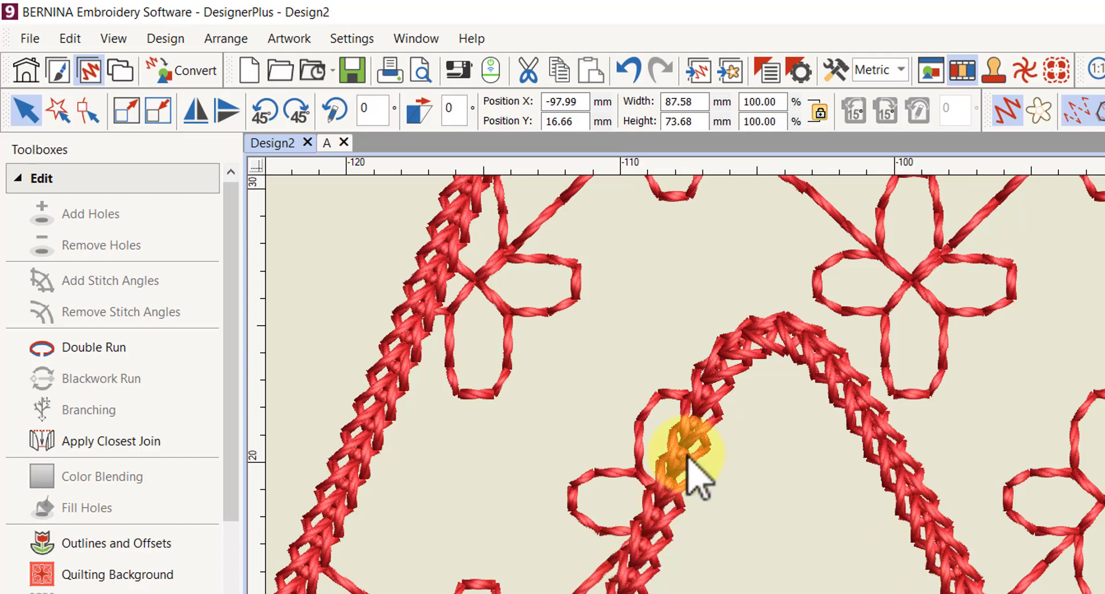
scroll(680, 443, "down", 8)
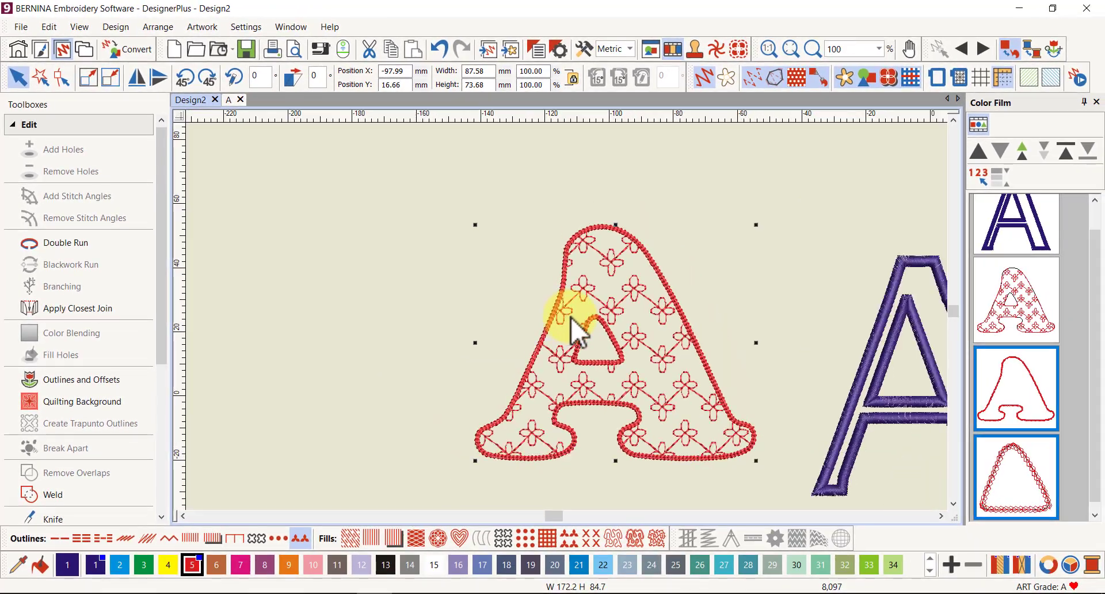
scroll(720, 239, "down", 1)
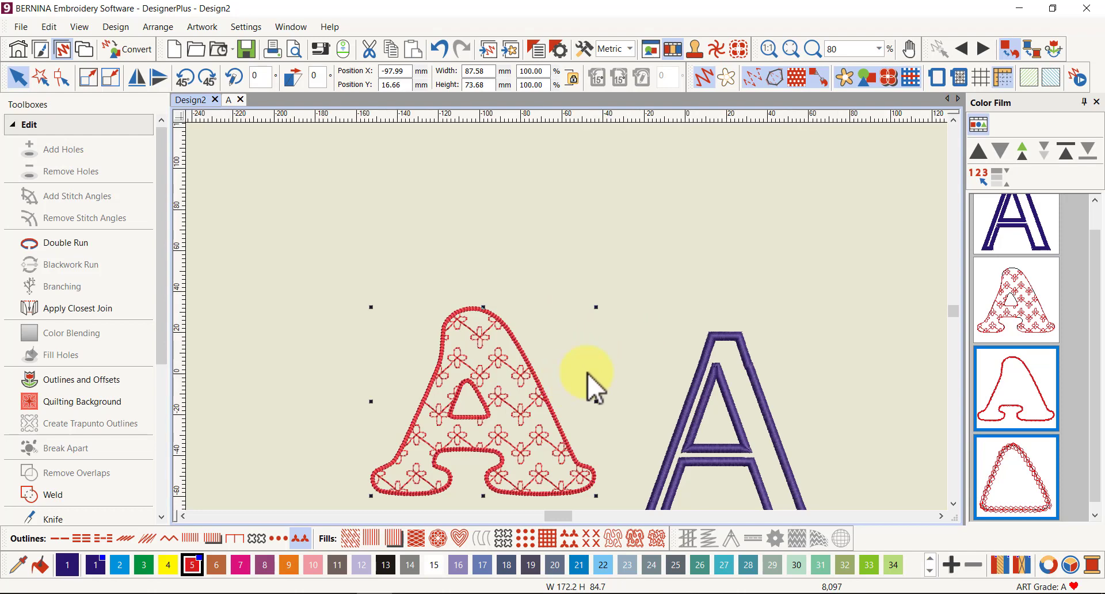
scroll(588, 374, "down", 1)
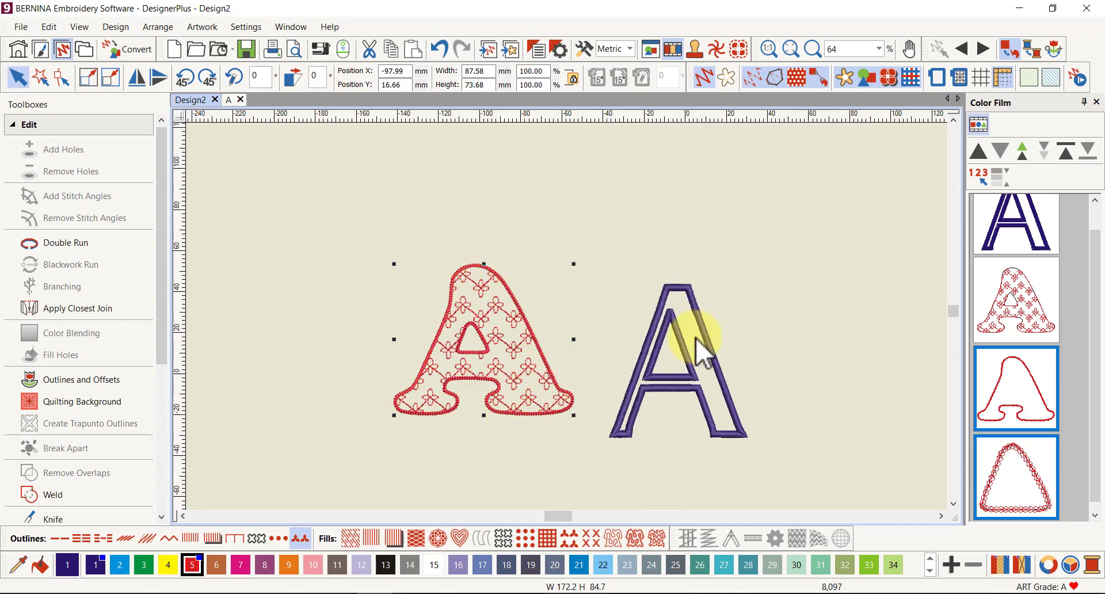